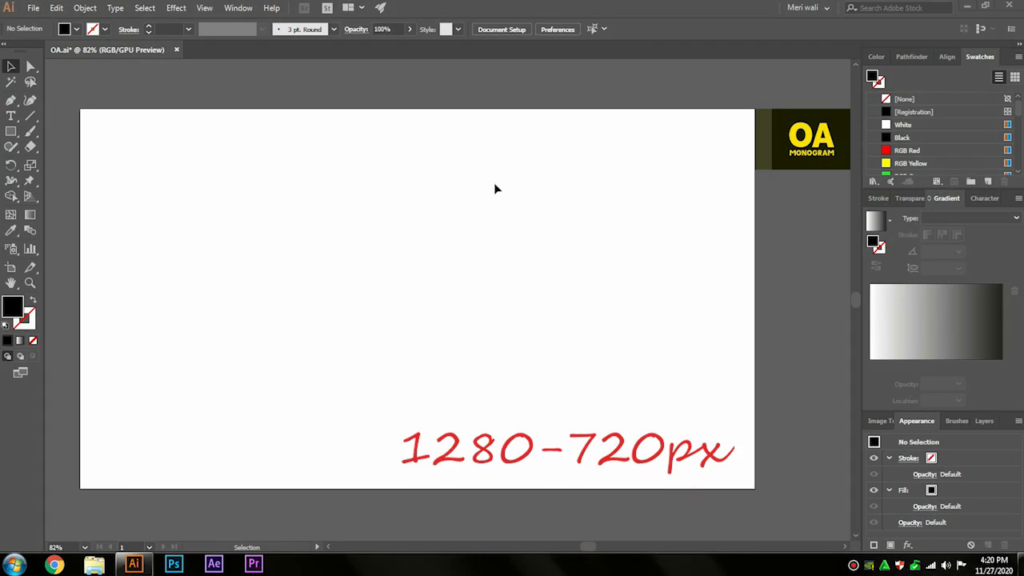
Step: Draw a 200 × 200 px circle near the artboard's centre with a black outline and no fill
left_click(85, 547)
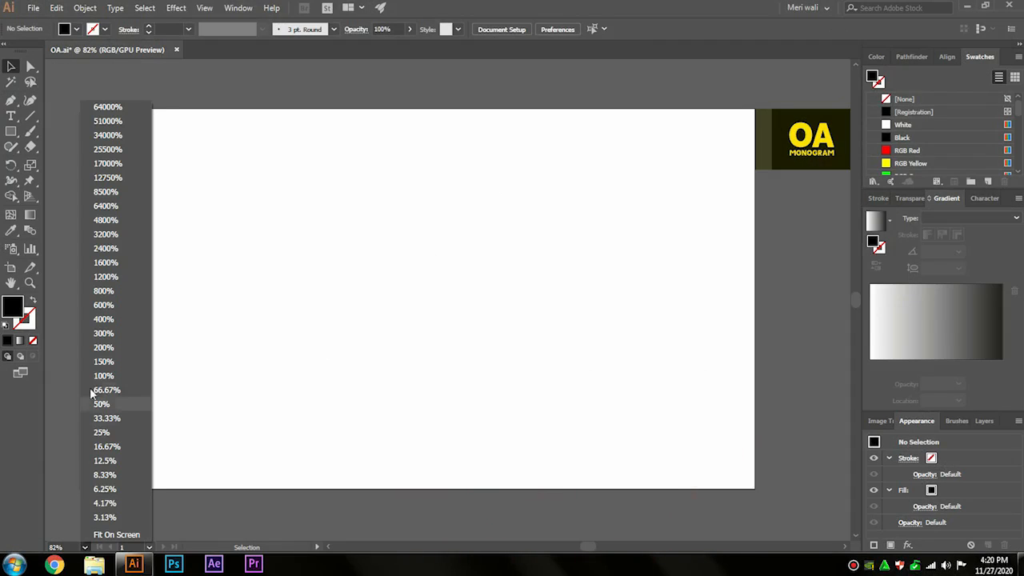
left_click(92, 359)
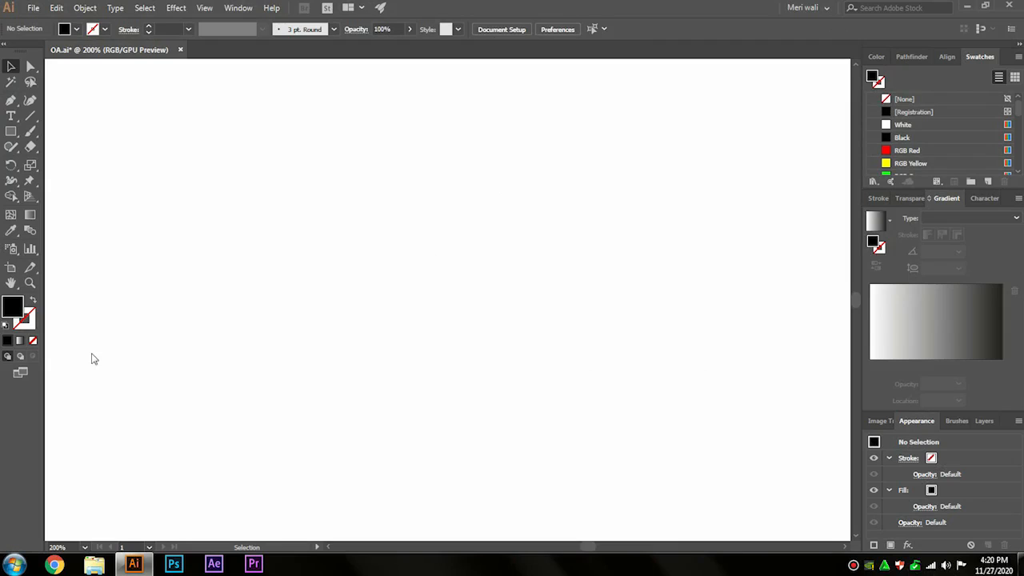
left_click(11, 131)
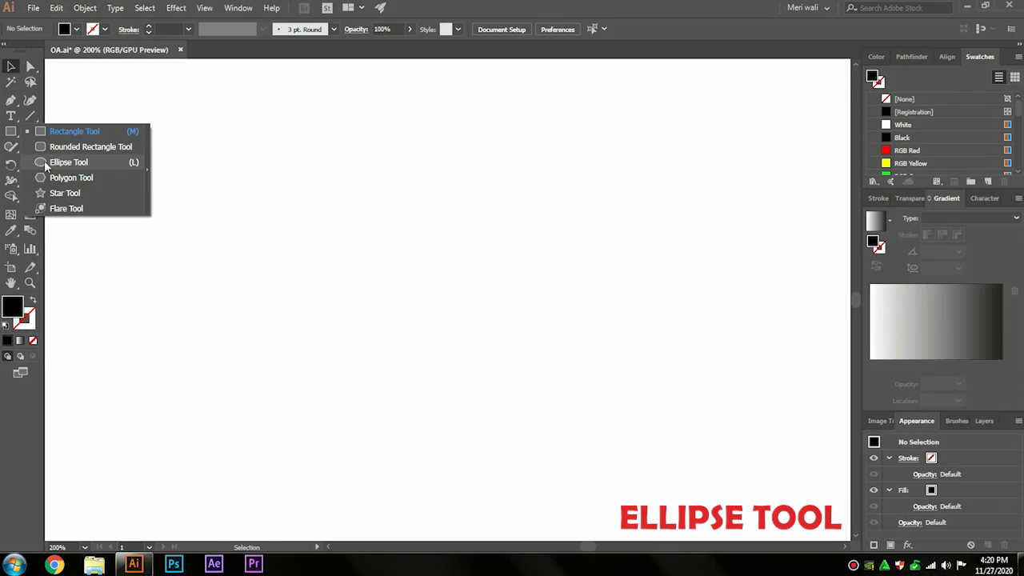
left_click(45, 164)
left_click(322, 245)
type("200")
key("Tab")
type("200")
left_click(475, 301)
left_click_drag(475, 300, 412, 237)
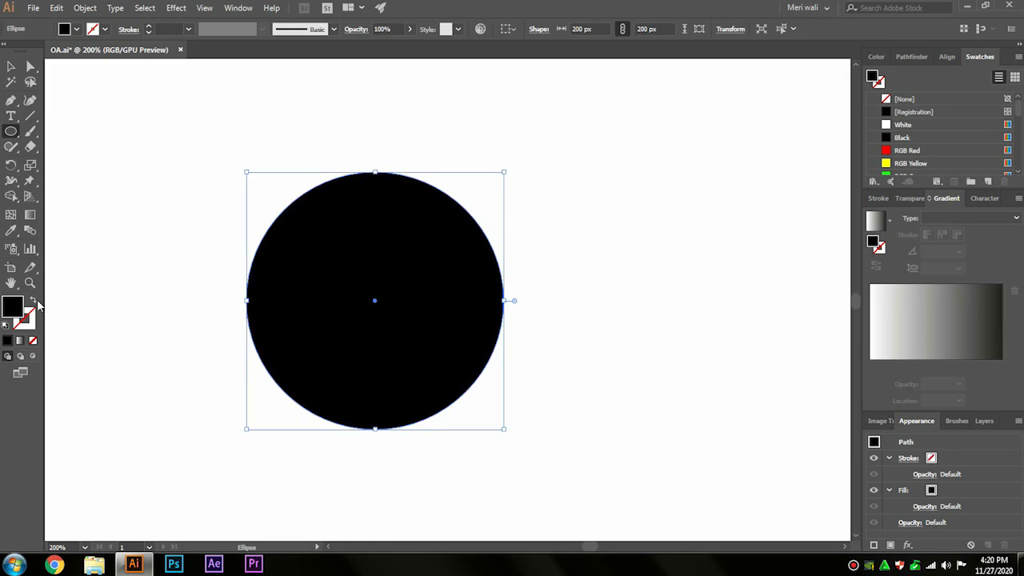
left_click(35, 303)
left_click(12, 68)
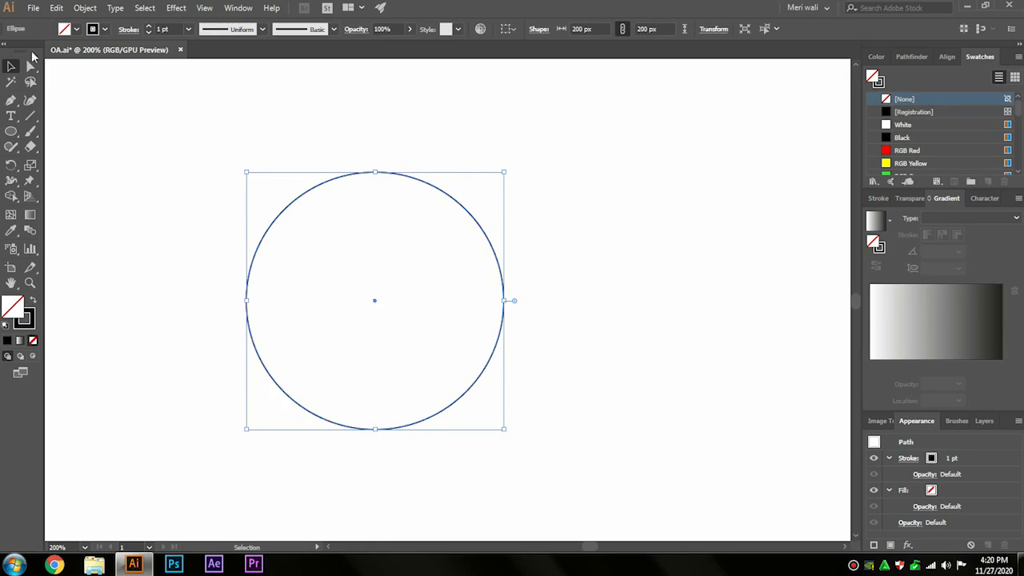
Step: Offset the 200 px circle's path by -20 px to add a smaller concentric circle inside it
left_click(83, 7)
mouse_move(224, 303)
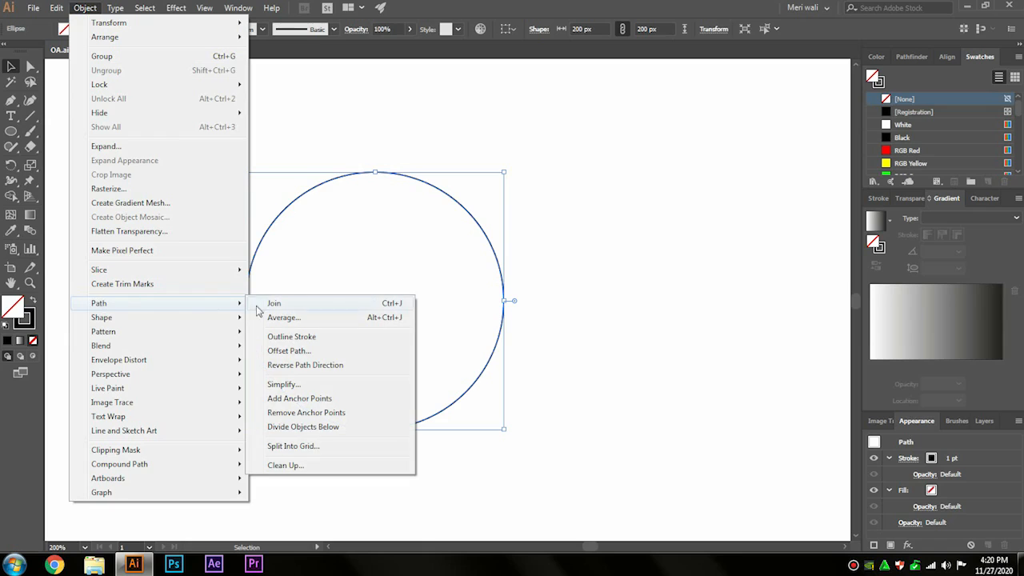
left_click(288, 350)
left_click(634, 302)
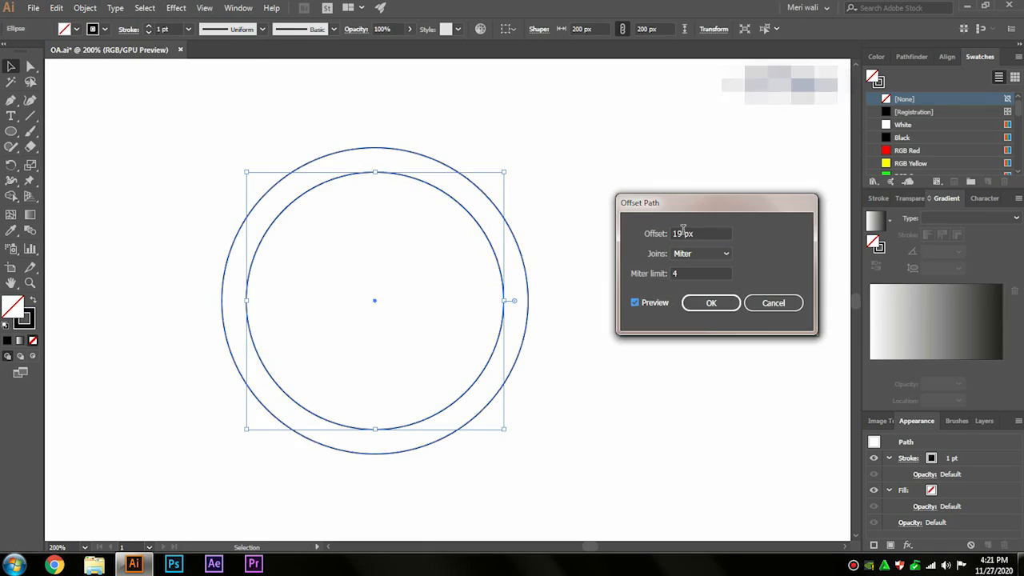
left_click(685, 233)
scroll(687, 232, "down", 20)
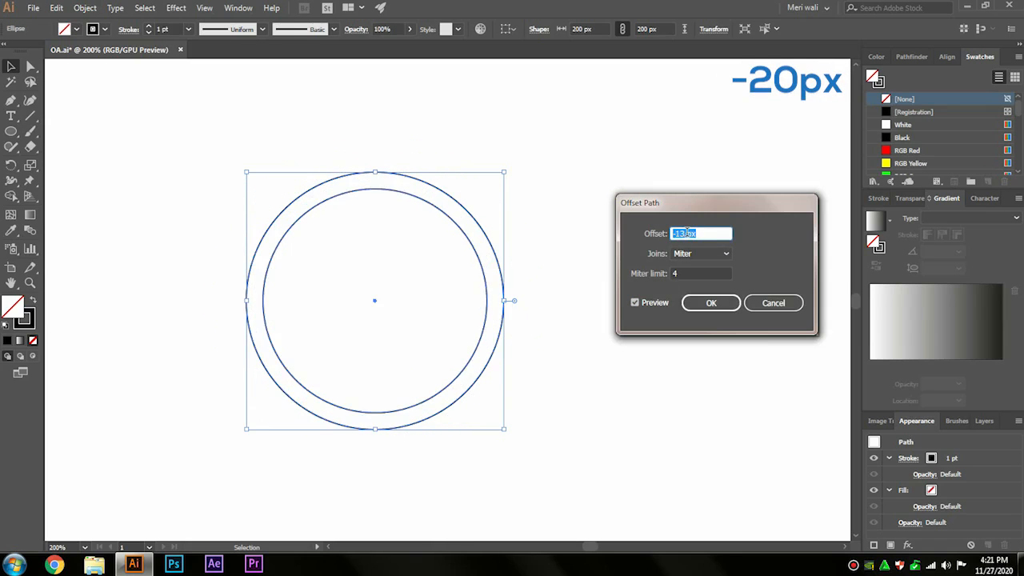
scroll(686, 232, "down", 5)
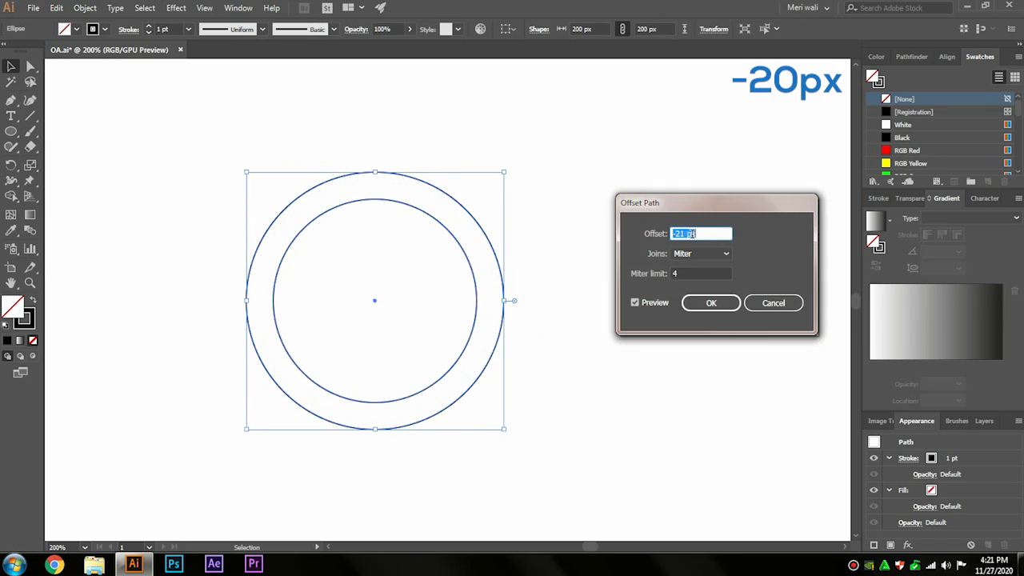
left_click(702, 303)
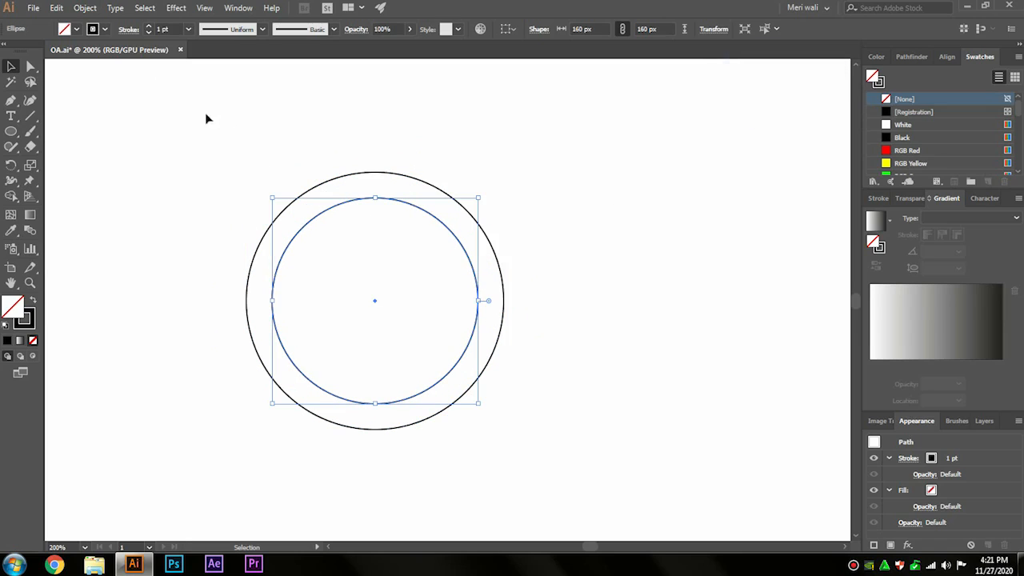
Step: Offset the new inner circle's path by -30 px to add a third concentric circle
left_click(85, 8)
mouse_move(114, 303)
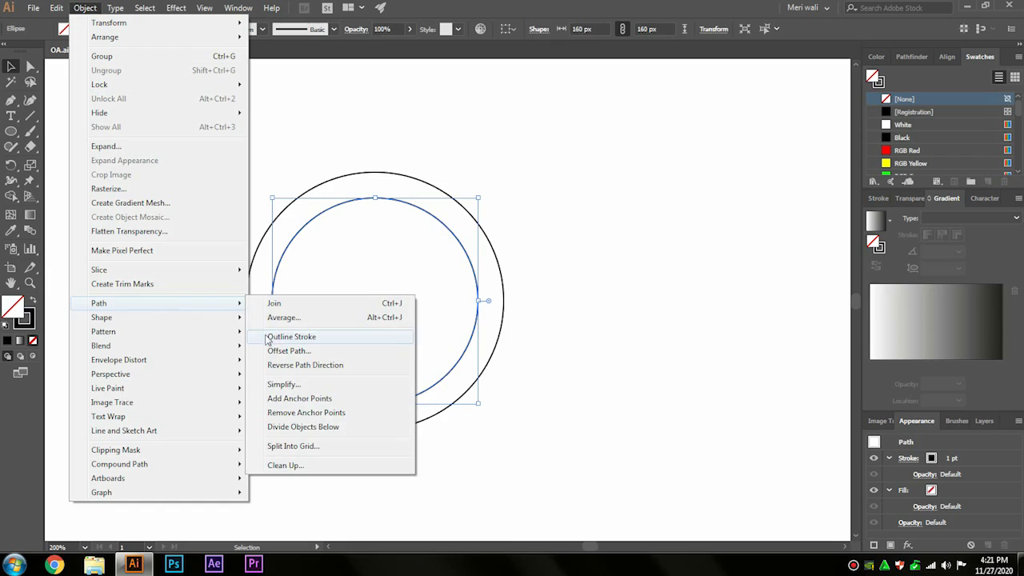
left_click(280, 346)
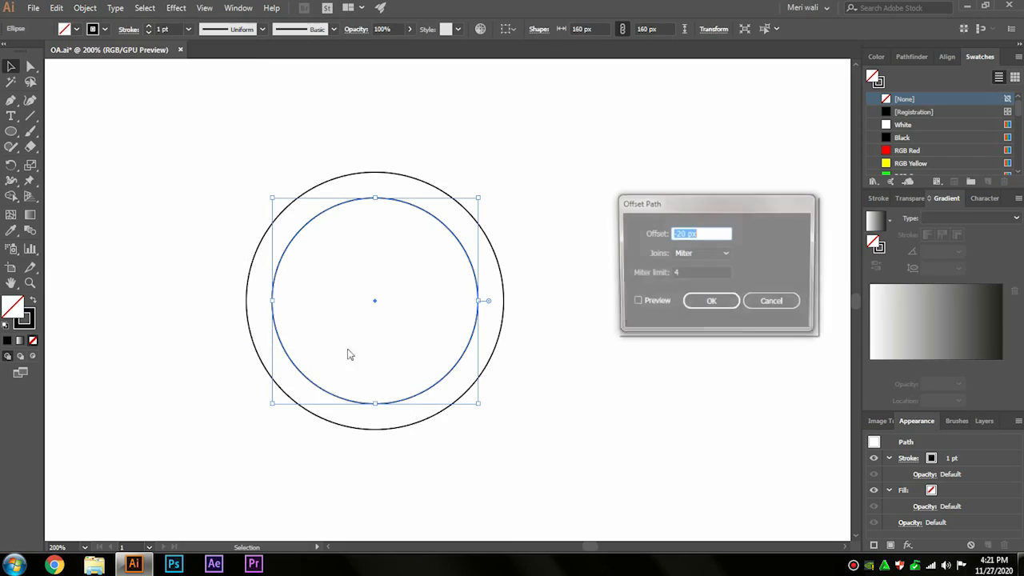
left_click(635, 304)
left_click(696, 233)
scroll(697, 233, "down", 10)
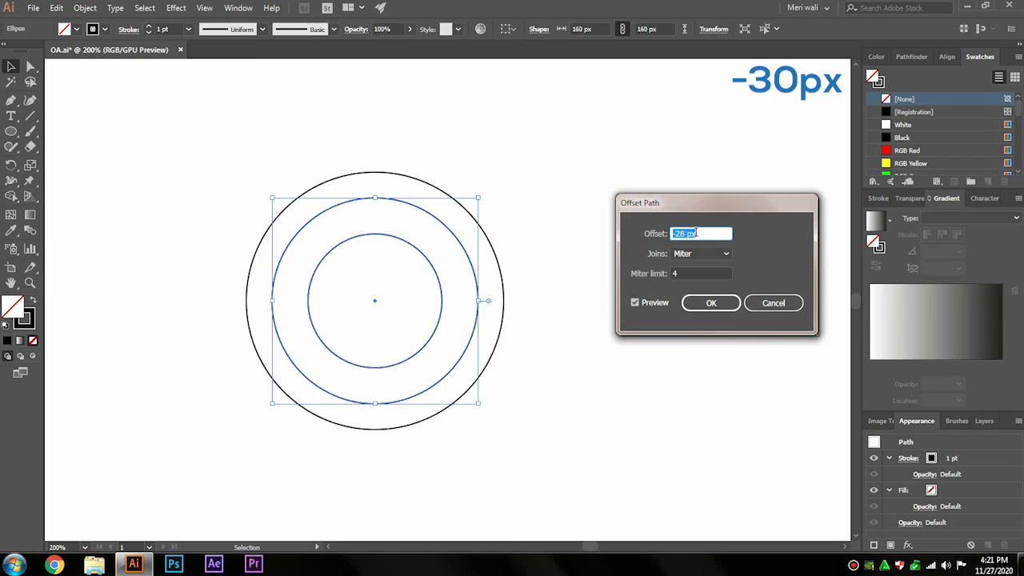
left_click(709, 303)
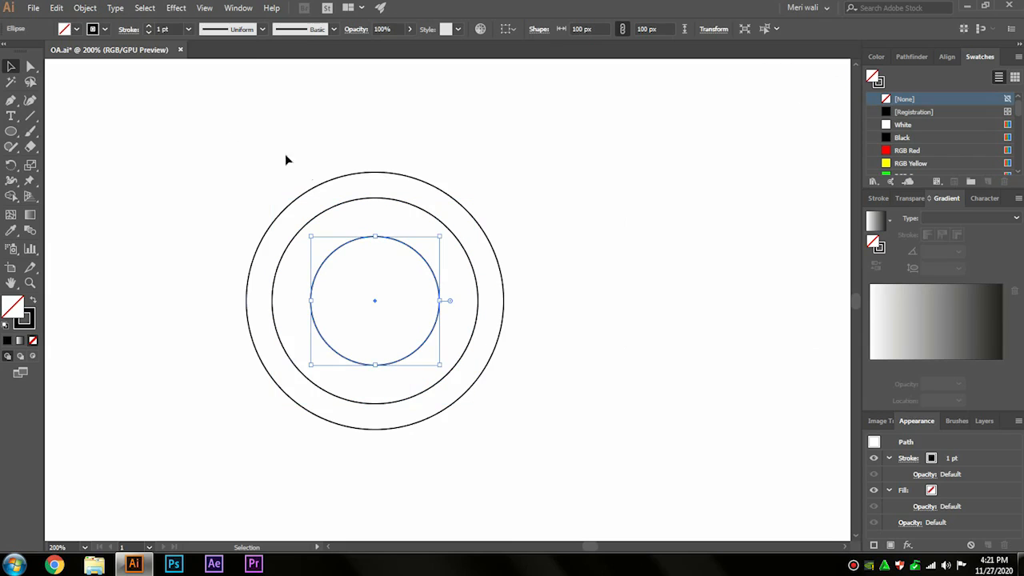
Step: Offset the third circle's path by -13 px to add a fourth concentric circle
left_click(85, 8)
mouse_move(117, 303)
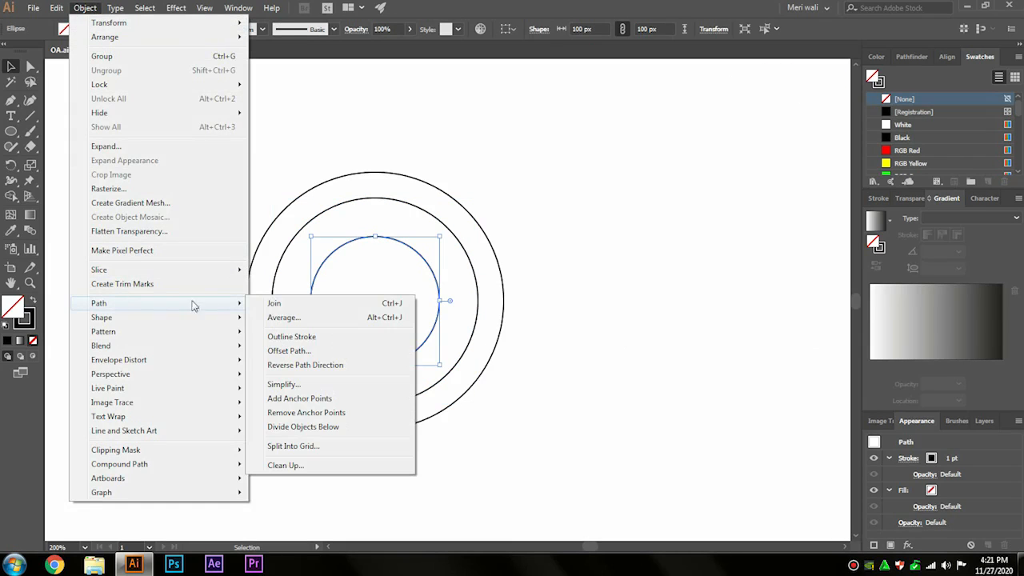
left_click(384, 346)
left_click(635, 303)
left_click(695, 233)
scroll(696, 232, "up", 13)
scroll(696, 232, "up", 4)
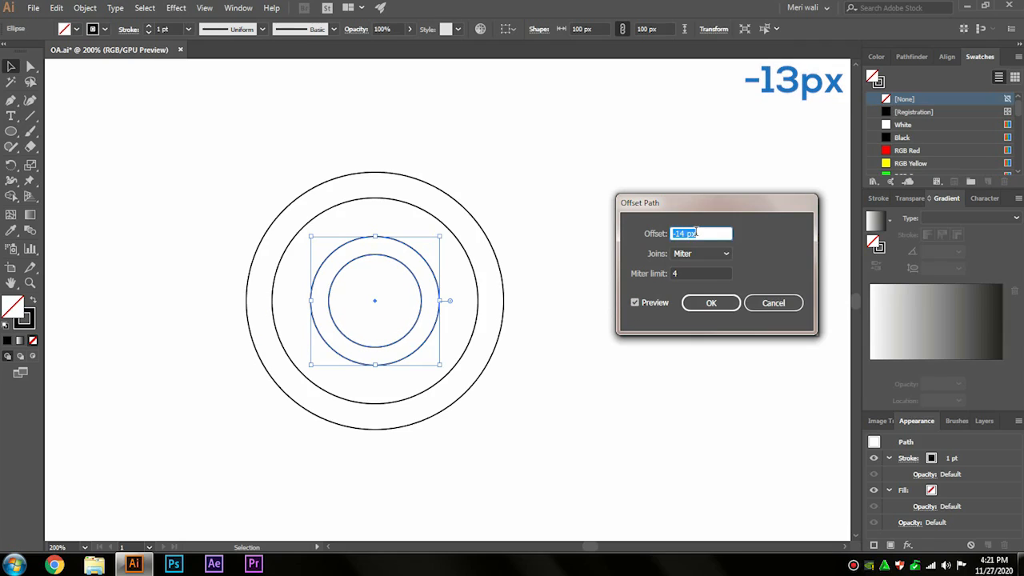
left_click(697, 312)
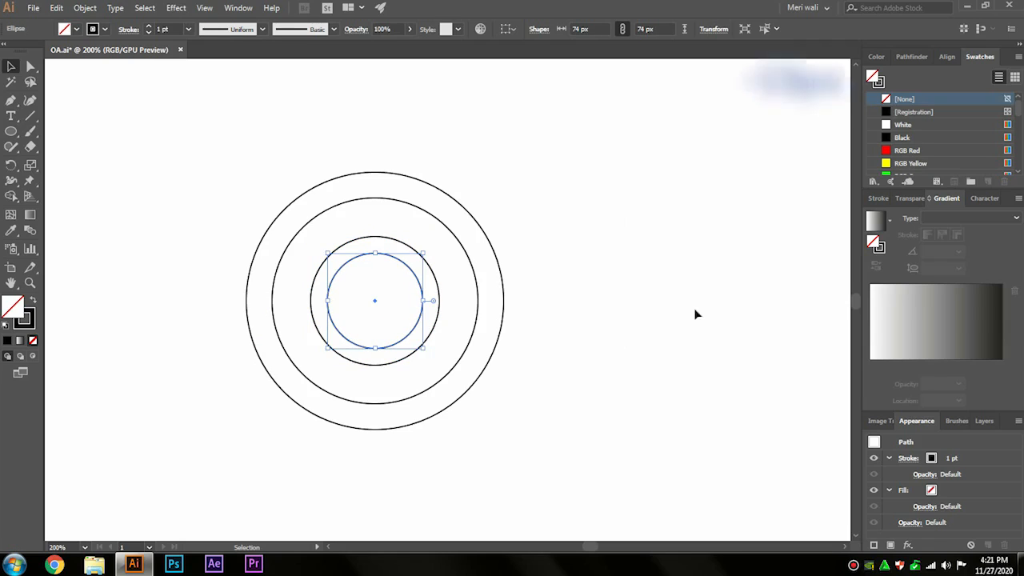
Step: Offset the fourth circle's path by -30 px to add a tiny circle at the centre, and deselect it
left_click(85, 10)
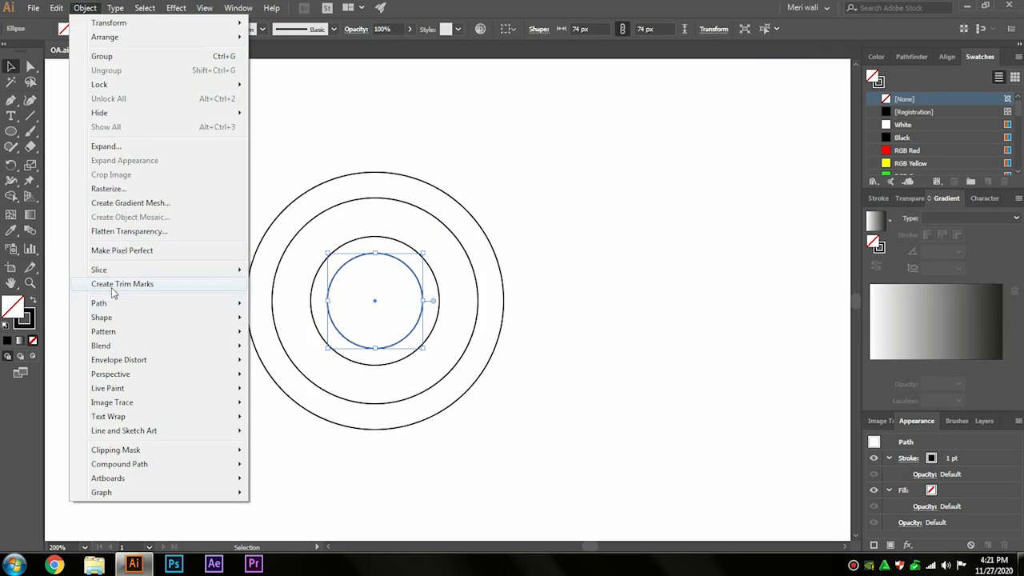
mouse_move(120, 304)
left_click(277, 350)
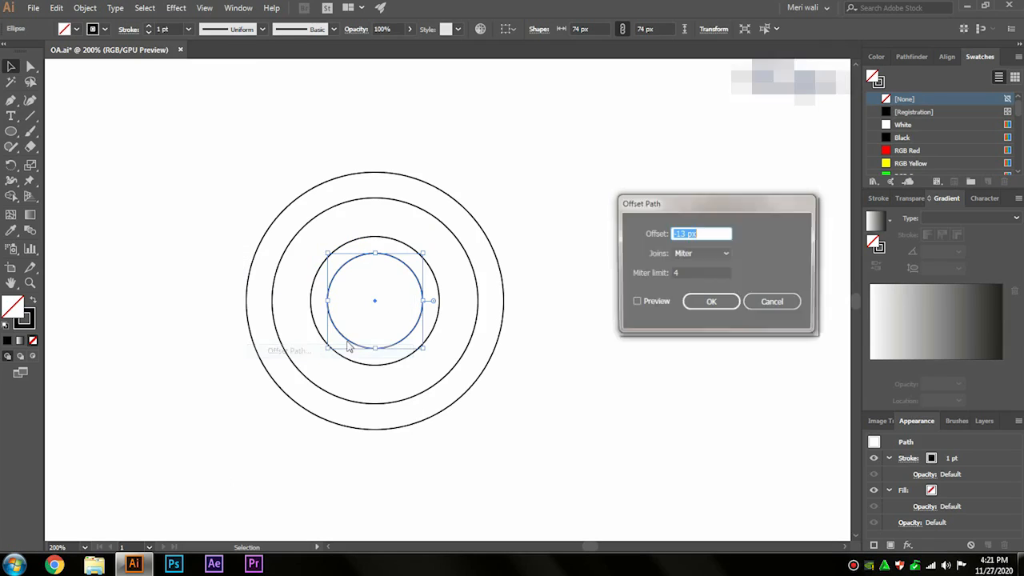
left_click(635, 302)
left_click(691, 231)
scroll(691, 230, "down", 5)
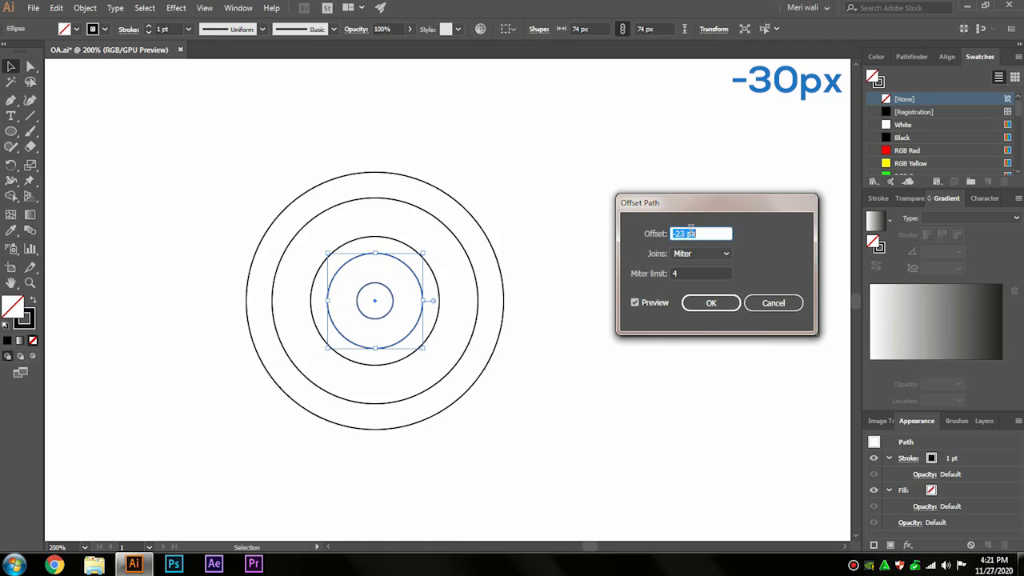
left_click(709, 302)
left_click(552, 282)
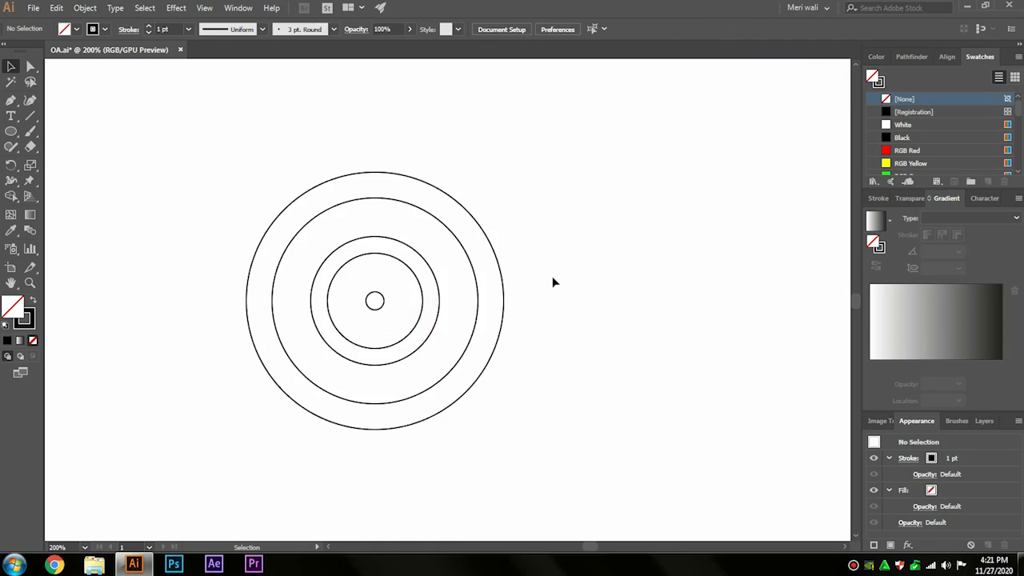
Step: Draw a vertical line about 257 px long through all the circles, tangent to the third circle's right edge
left_click(31, 122)
left_click_drag(439, 137, 440, 466)
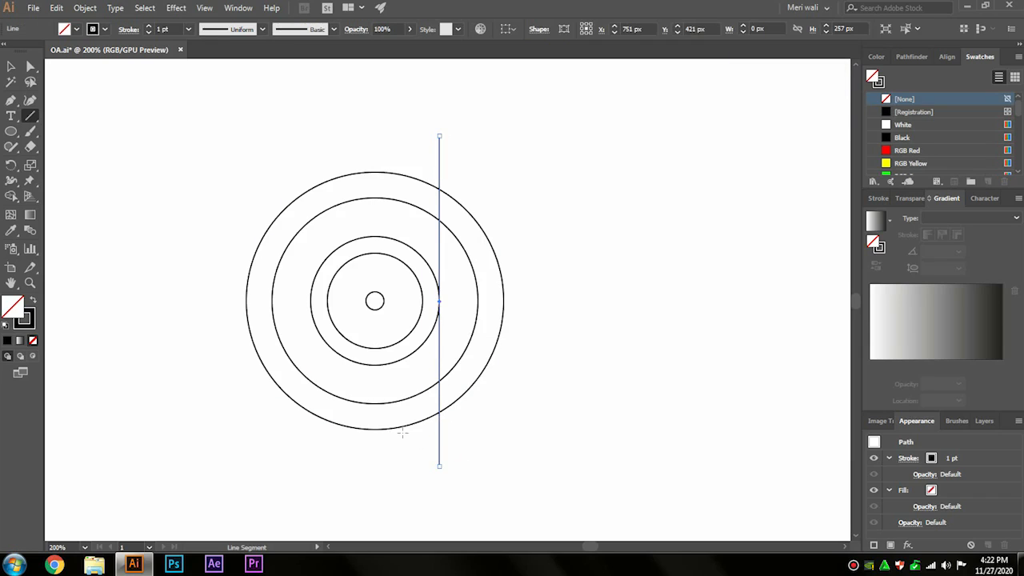
left_click(12, 69)
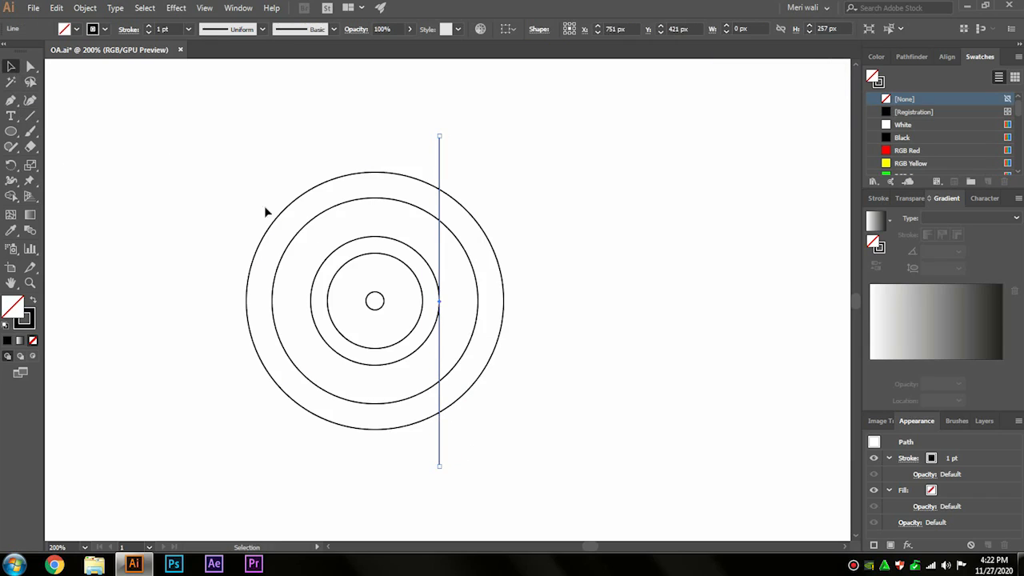
Step: Copy the vertical line to the fourth circle's right edge, both edges of the centre circle, and the left edges of the third and fourth circles
left_click_drag(440, 326, 368, 373)
left_click(421, 368)
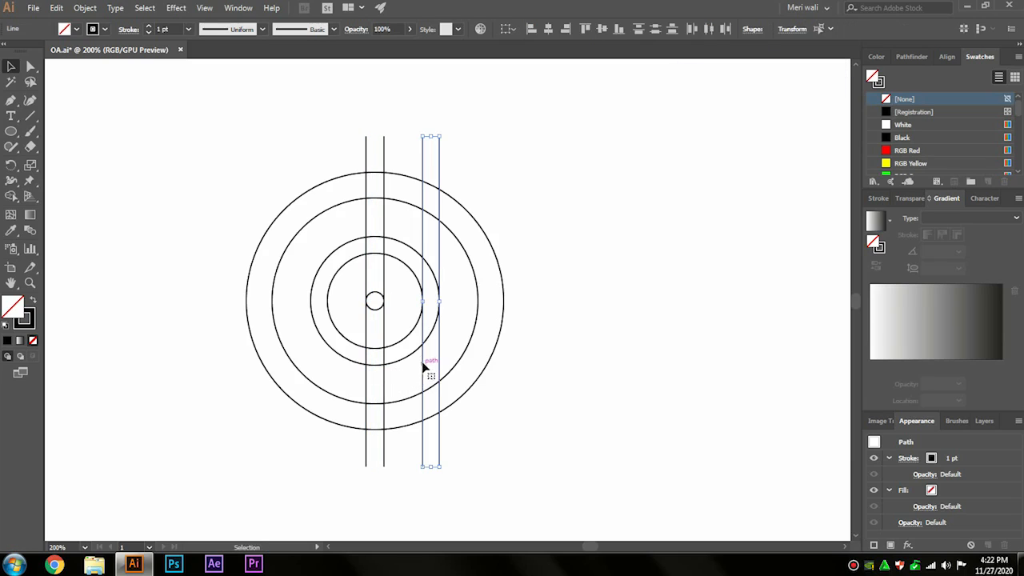
left_click_drag(442, 364, 335, 367)
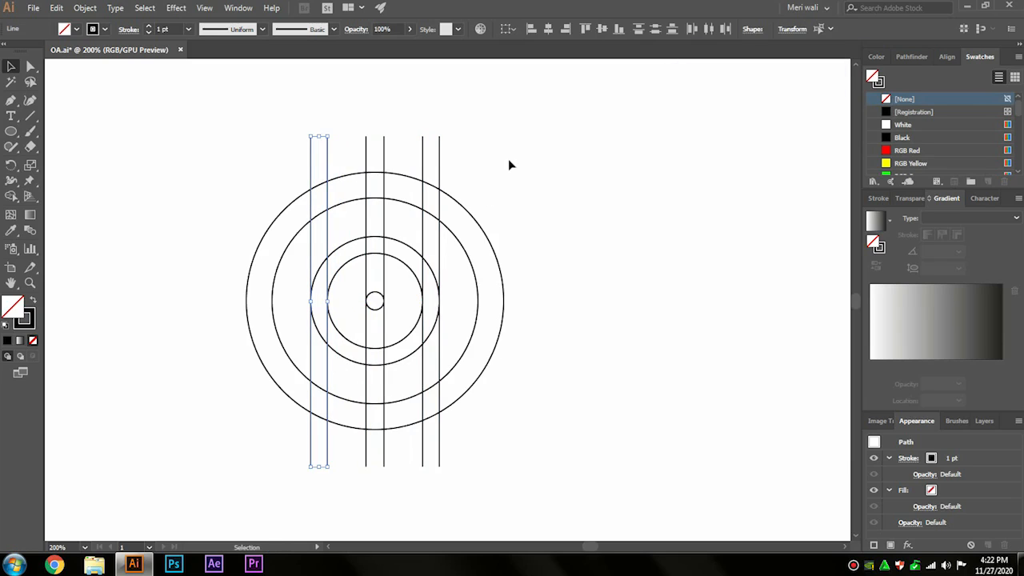
Step: Select all circles and lines and merge the regions forming the OA monogram with the Shape Builder, using an RGB Red fill
left_click_drag(227, 476, 220, 481)
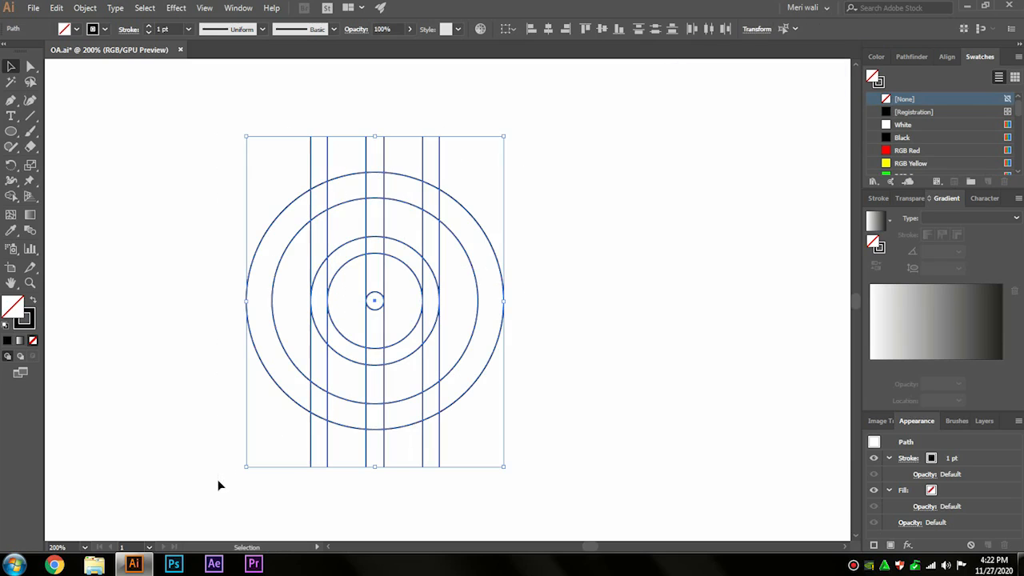
left_click(12, 196)
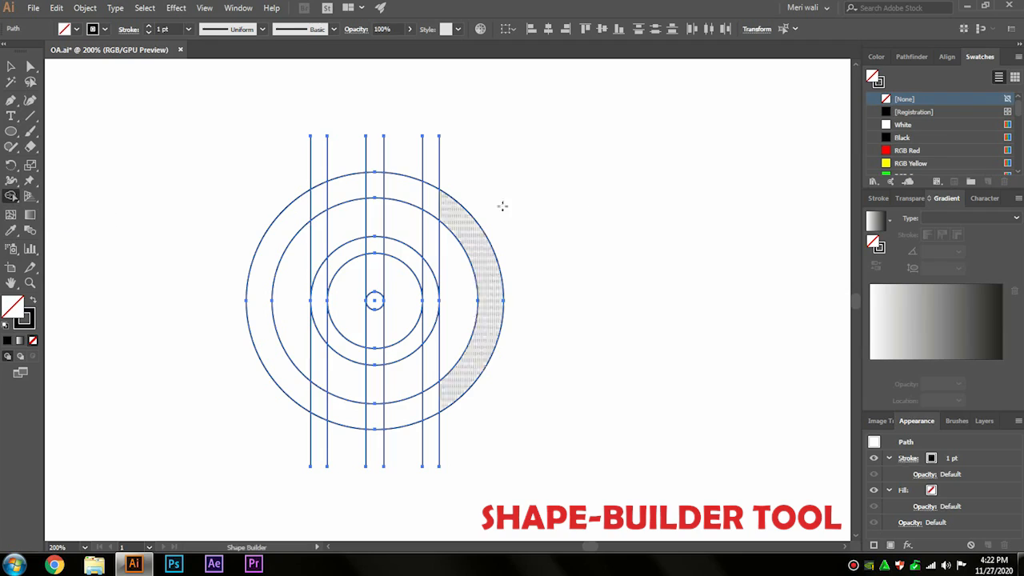
left_click(887, 151)
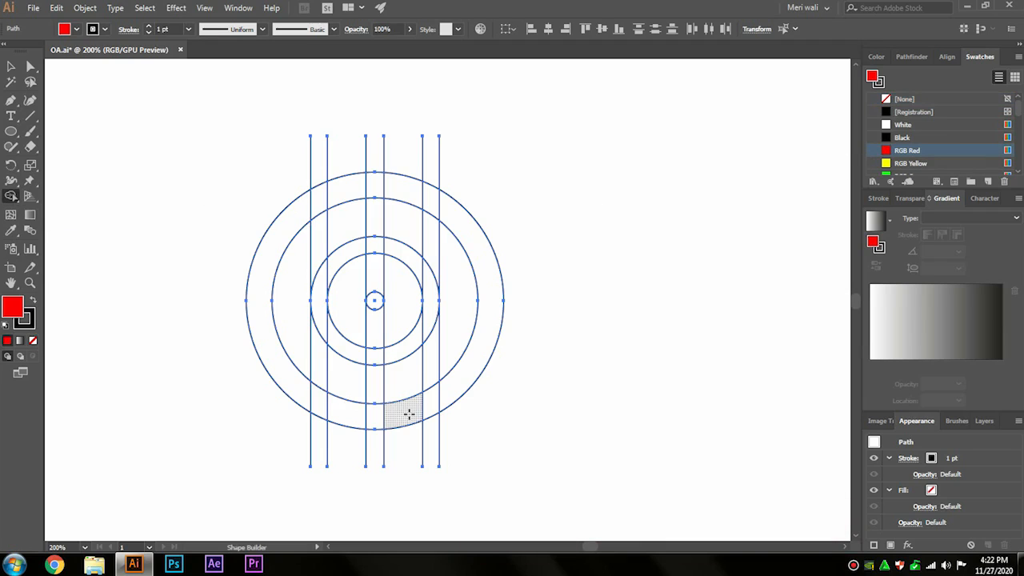
mouse_move(407, 354)
left_mouse_down()
mouse_move(402, 295)
mouse_move(387, 282)
mouse_move(346, 302)
left_mouse_up()
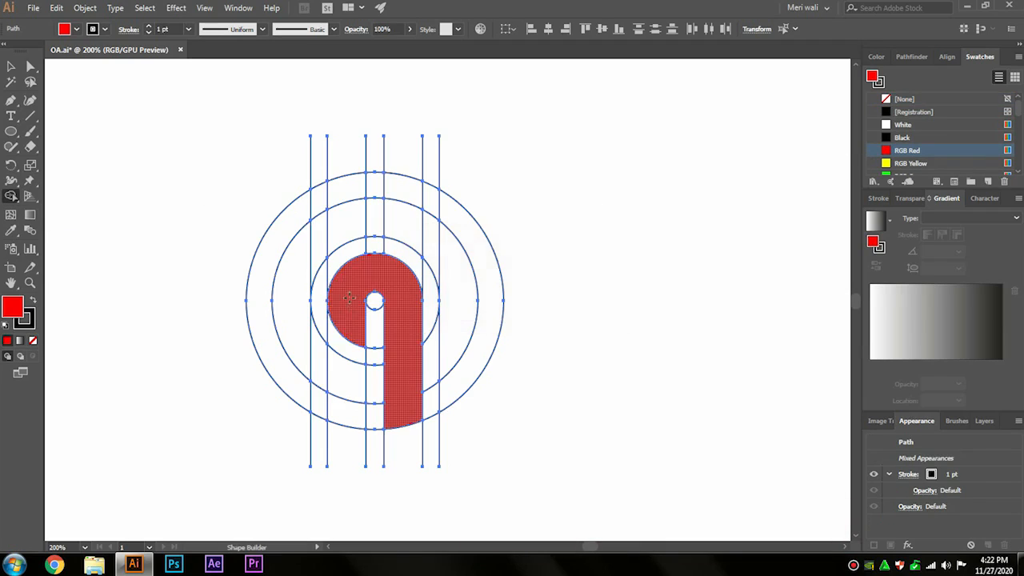
mouse_move(364, 385)
left_mouse_down()
mouse_move(397, 385)
mouse_move(319, 372)
mouse_move(304, 349)
mouse_move(299, 325)
mouse_move(321, 235)
mouse_move(425, 228)
mouse_move(459, 264)
left_mouse_up()
left_click(346, 409)
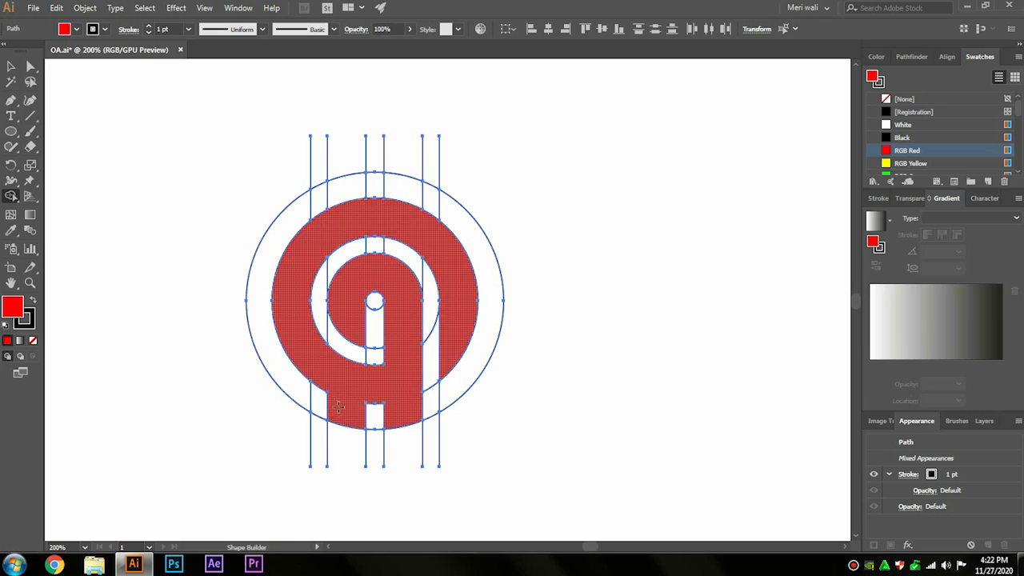
Step: Move the red monogram to the right, clear of the construction paths, and delete the leftover circles and lines
left_click(31, 66)
left_click(525, 258)
left_click_drag(445, 265, 748, 251)
left_click_drag(209, 463, 200, 479)
key("Delete")
Step: Give the monogram a black fill and no stroke
left_click(603, 288)
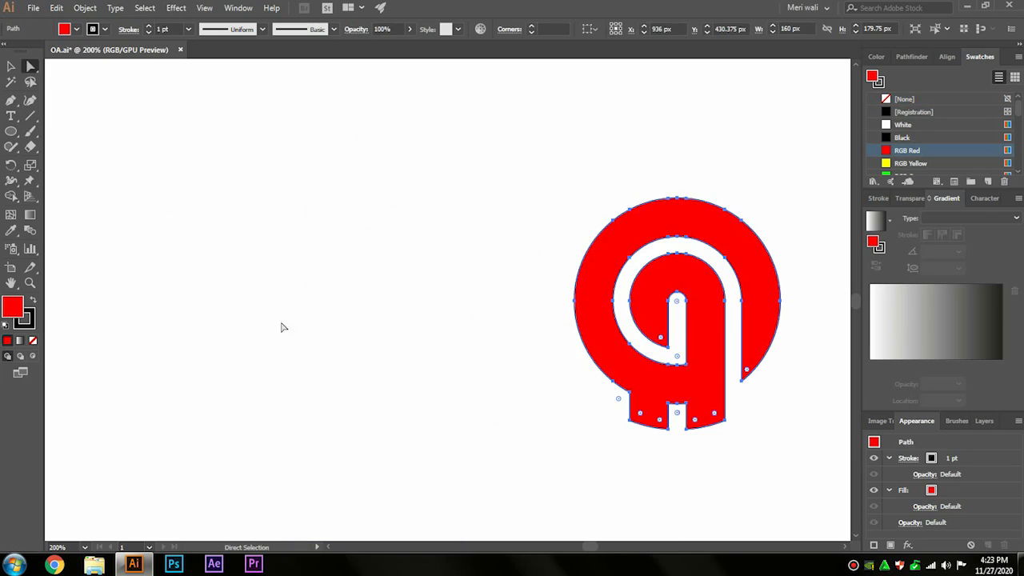
left_click(35, 301)
left_click(26, 320)
left_click(33, 340)
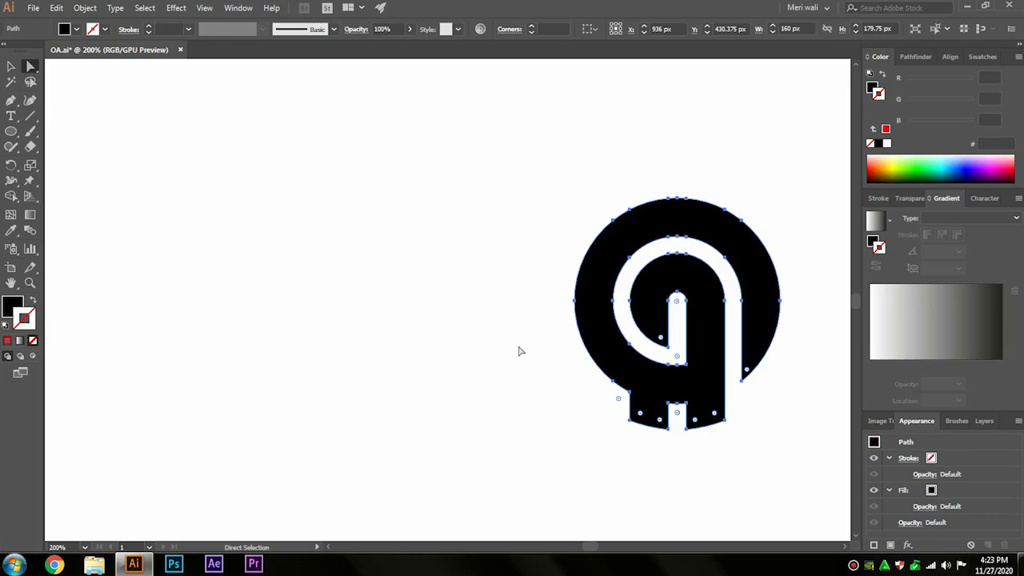
Step: Move the black monogram to the artboard's centre, at about X 645 px and Y 369 px
left_click_drag(620, 356, 356, 357)
left_click(584, 367)
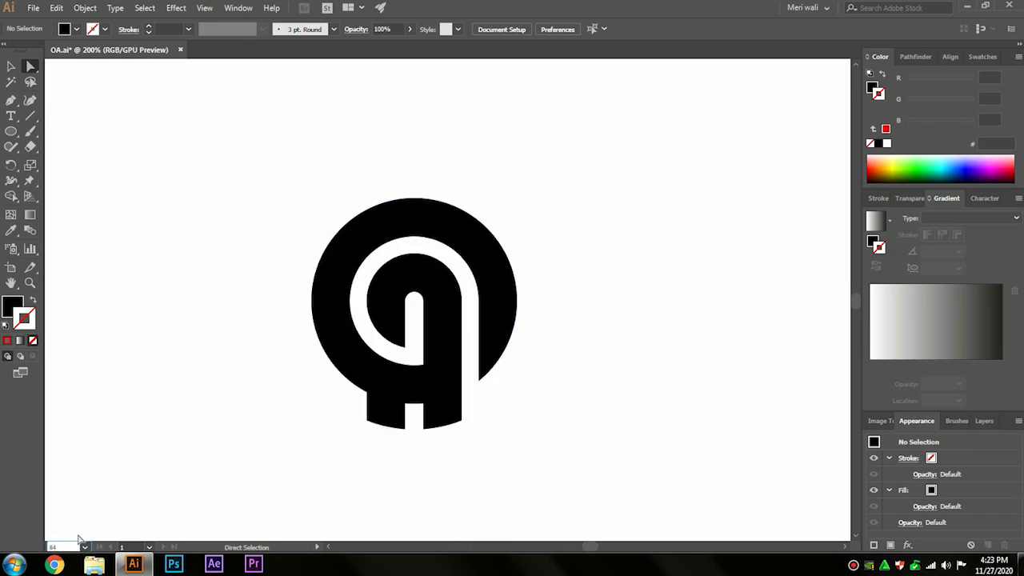
type("83")
key("Return")
left_click_drag(116, 428, 144, 446)
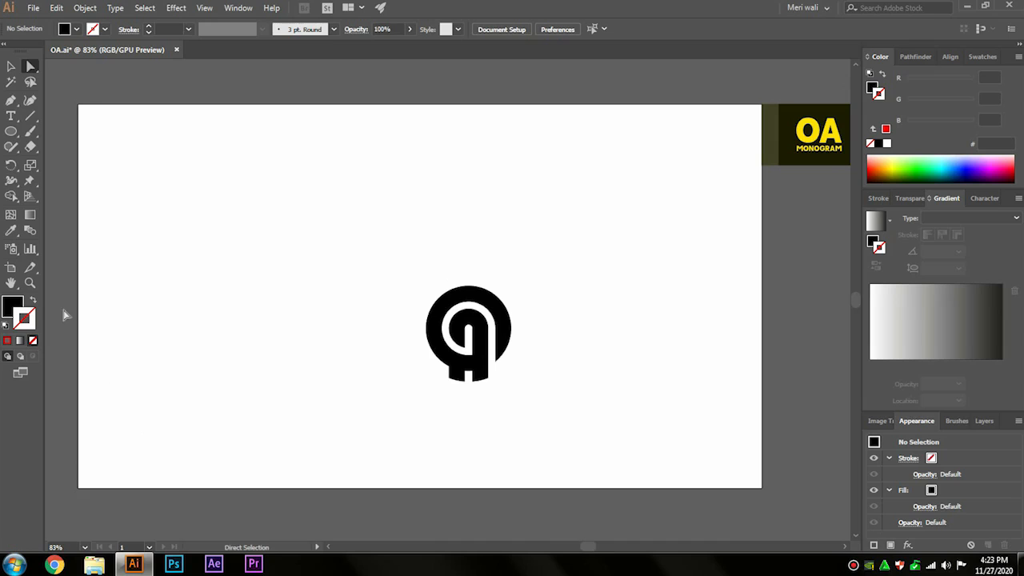
left_click(11, 67)
left_click_drag(477, 333, 430, 303)
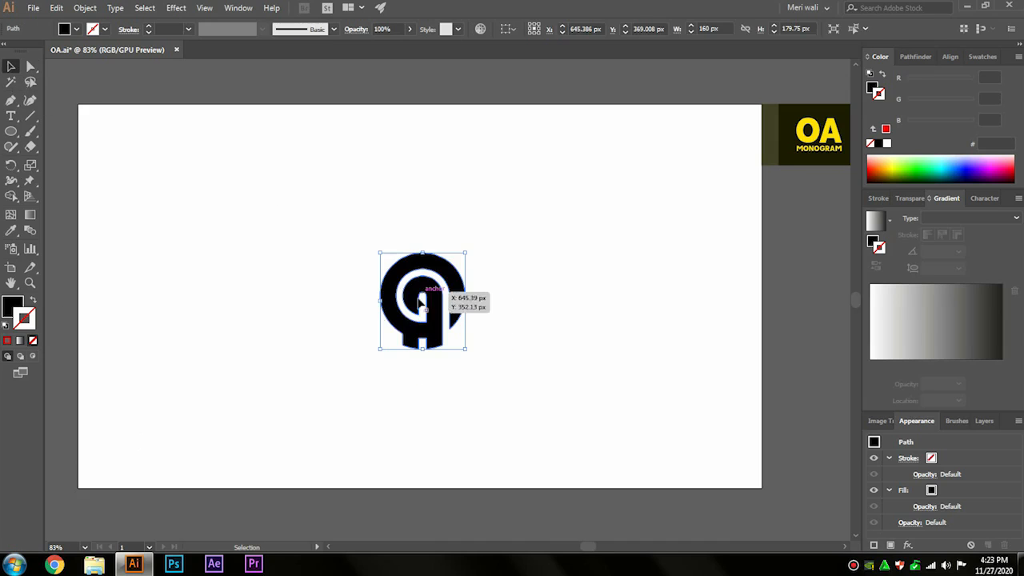
Step: Switch to Chrome and search Google Images for "ROCK PARTICLE PNG"
left_click(56, 565)
left_click(295, 32)
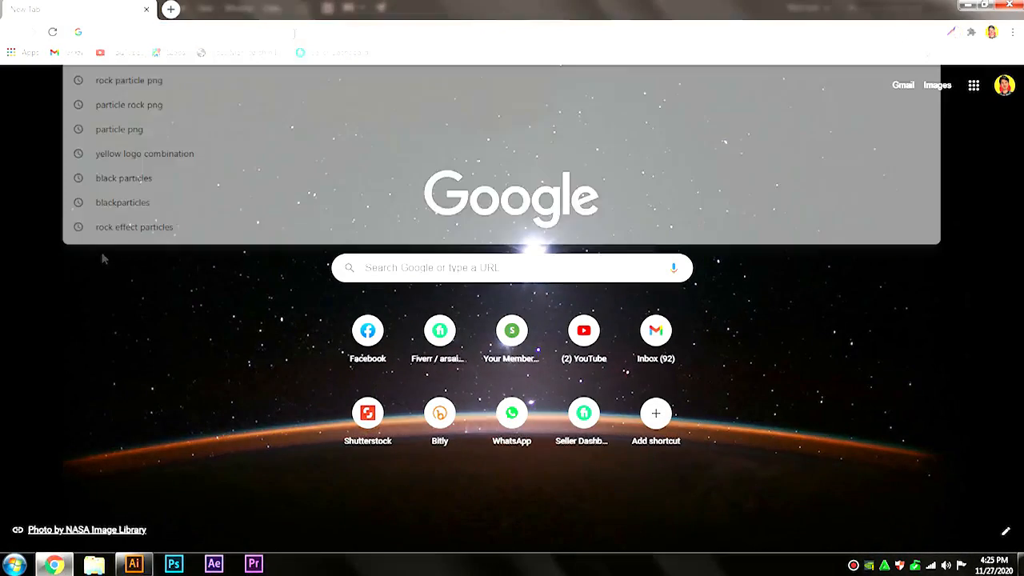
type("ROCK PARTICLE PNG")
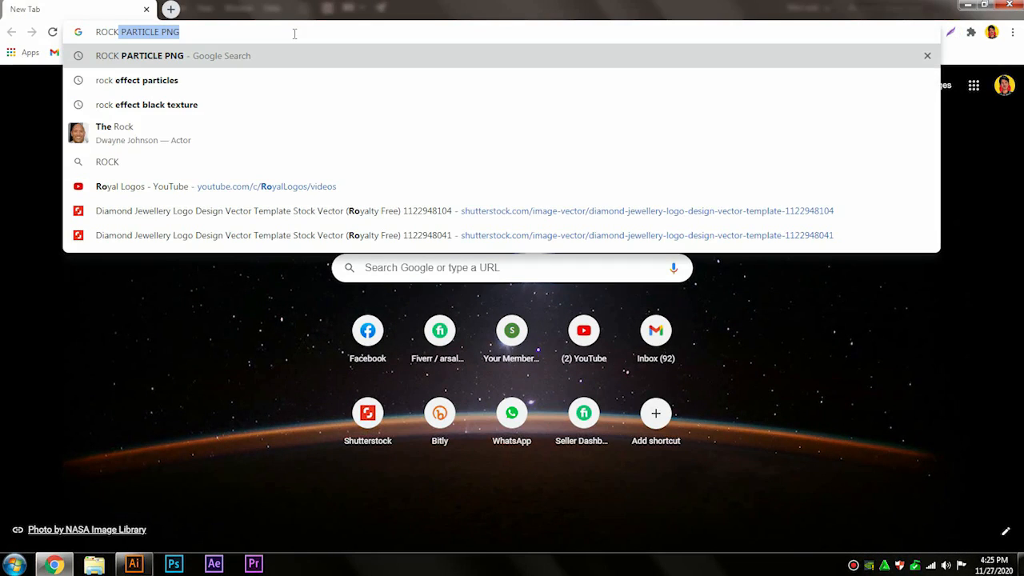
left_click(178, 56)
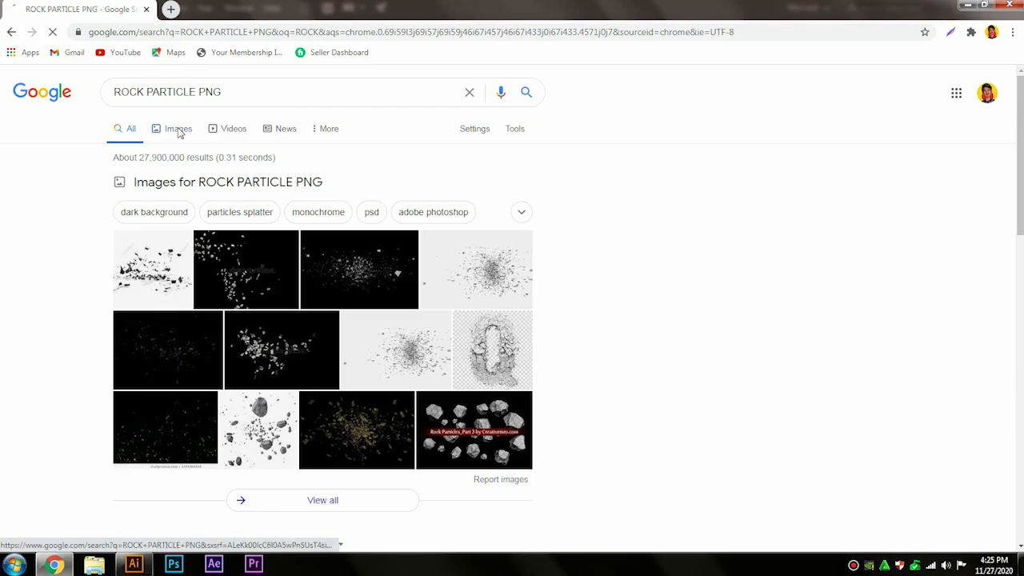
left_click(180, 132)
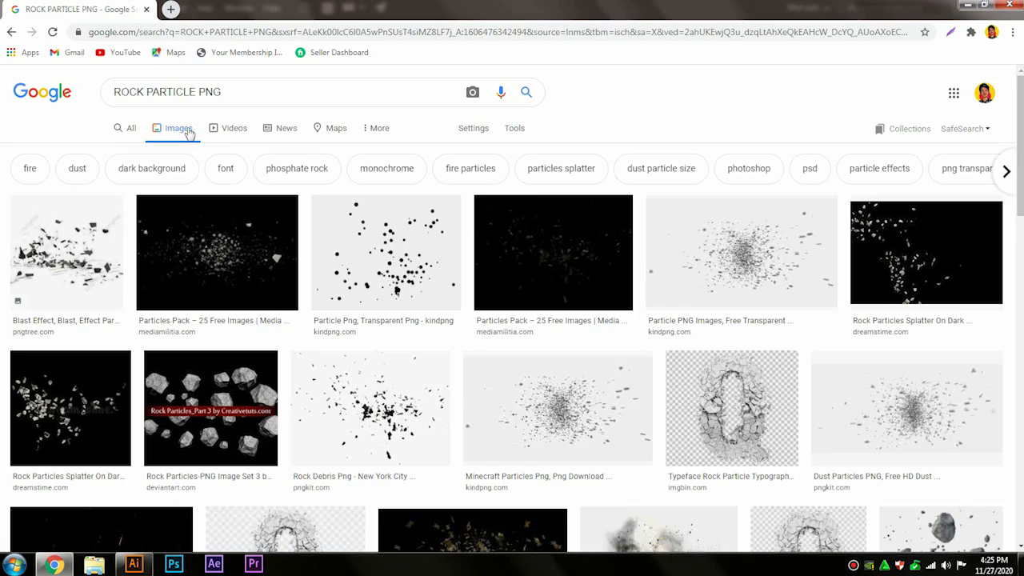
Step: Save the Rock Debris PNG from pngkit.com into the Temp folder under its suggested file name
left_click(360, 426)
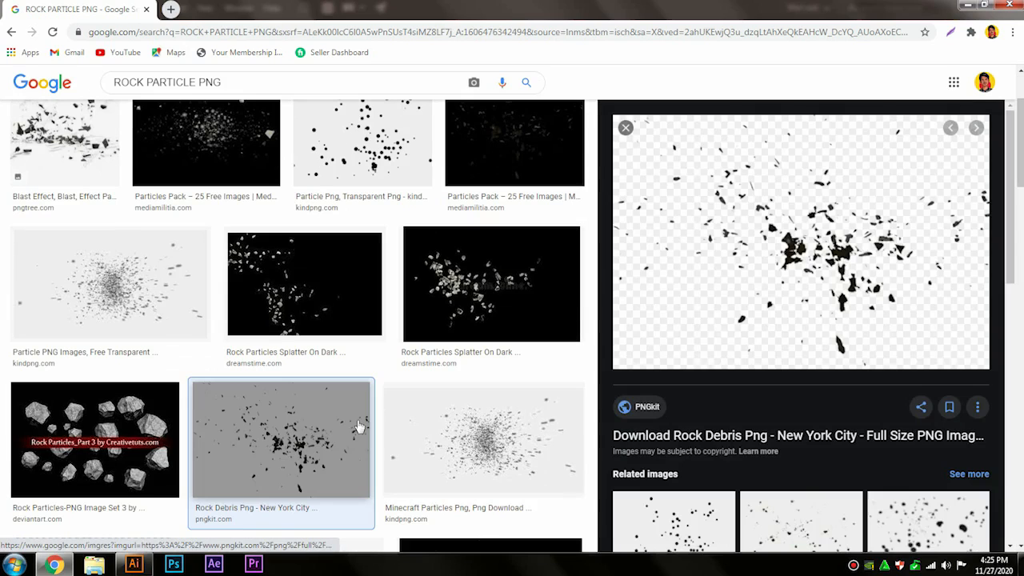
right_click(736, 260)
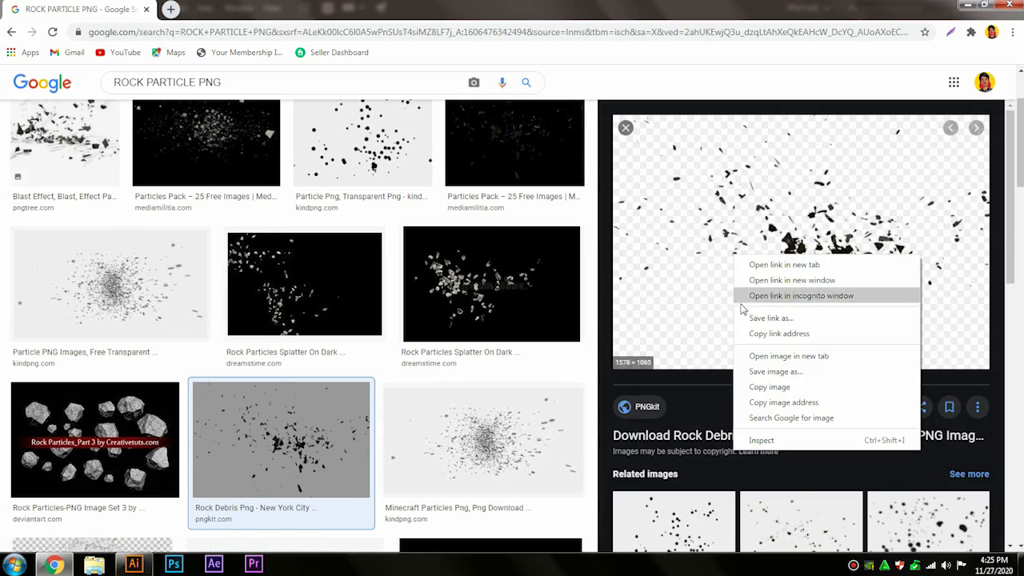
left_click(745, 365)
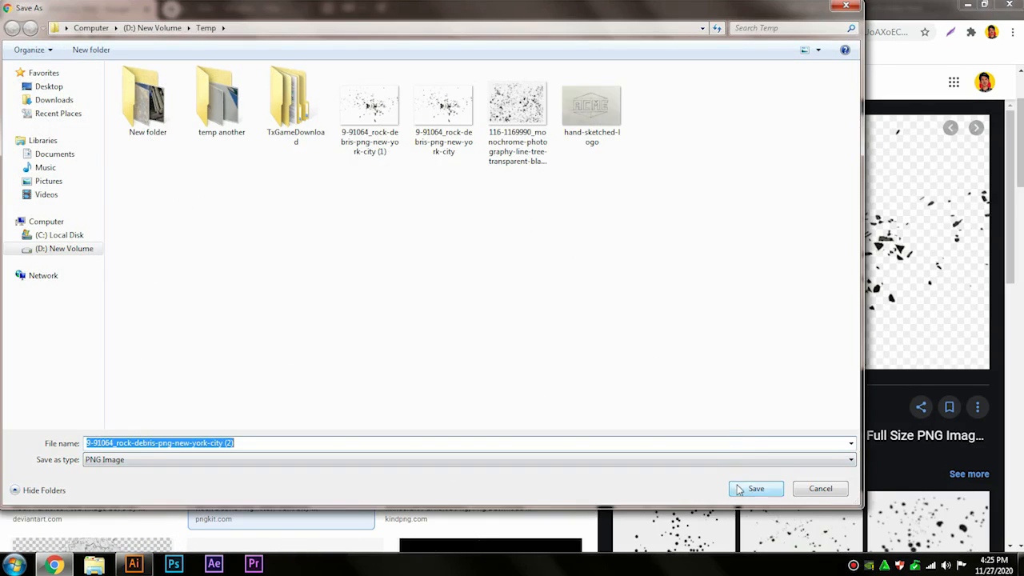
left_click(756, 489)
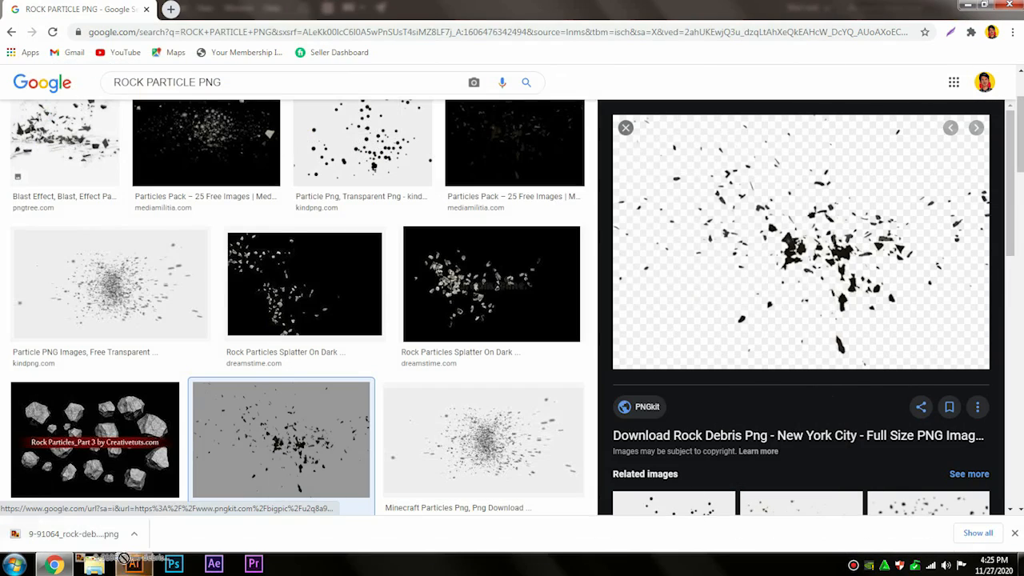
Step: Place the downloaded rock debris PNG in the Illustrator document, image-trace it with the default preset and expand the tracing
left_click_drag(124, 558, 217, 370)
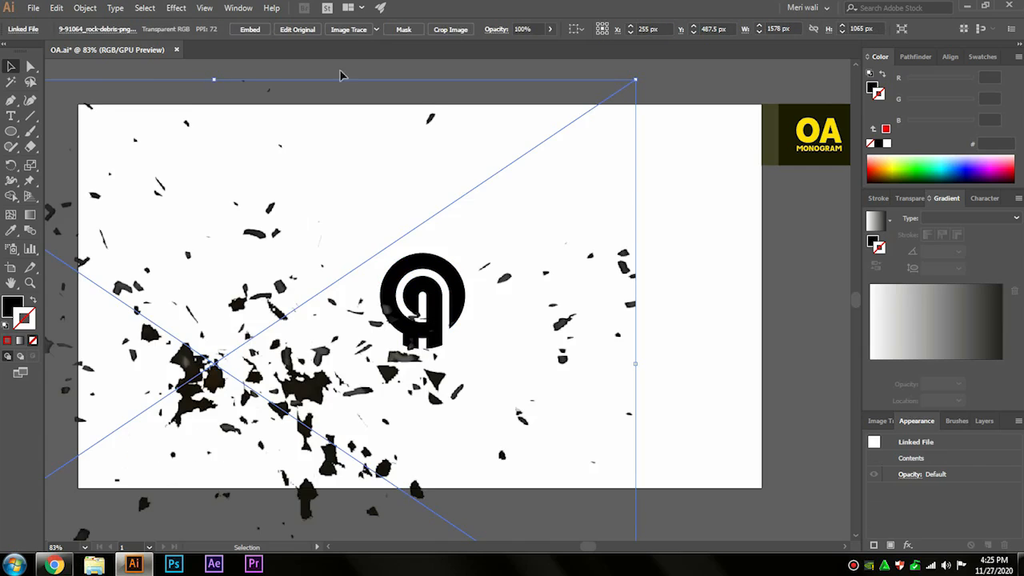
left_click(348, 30)
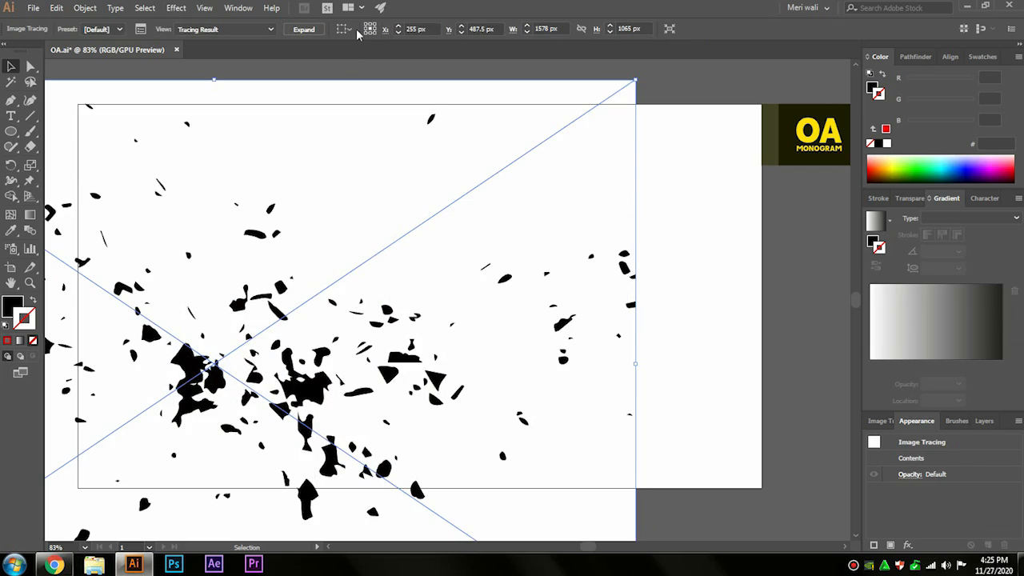
left_click(305, 30)
Step: Delete the white background of the expanded debris tracing and scale the debris group down to about 391 x 255 px
left_click(30, 68)
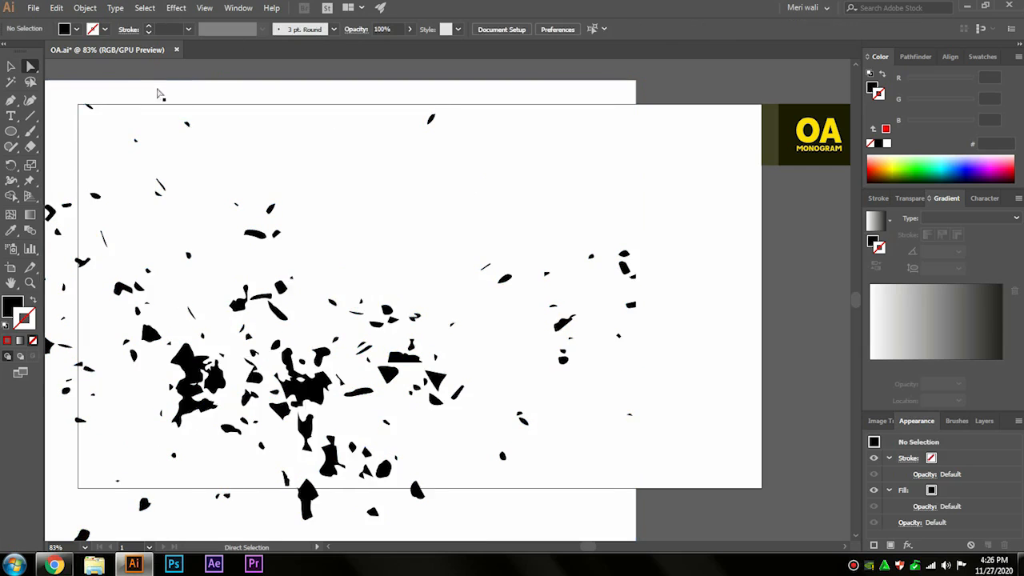
left_click(271, 175)
key("Delete")
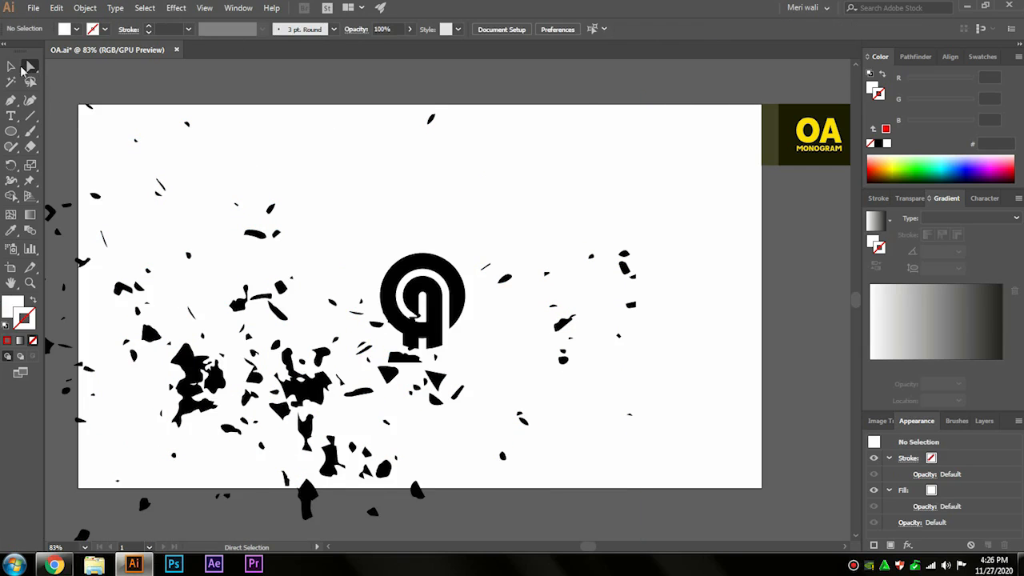
left_click(237, 305)
left_click_drag(215, 95, 223, 299)
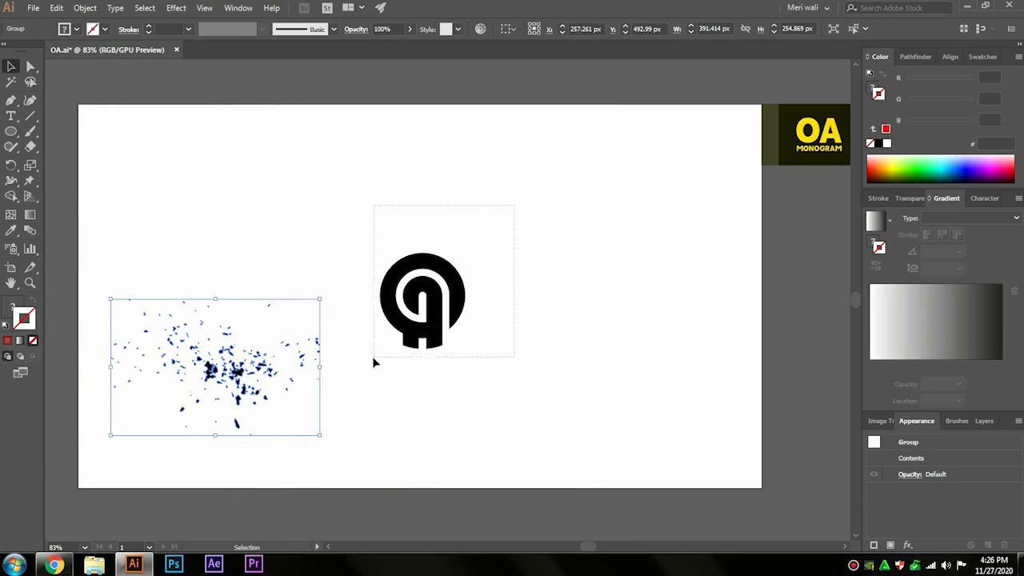
Step: Select the black OA monogram and make it a compound path
left_click_drag(373, 357, 373, 358)
left_click(90, 7)
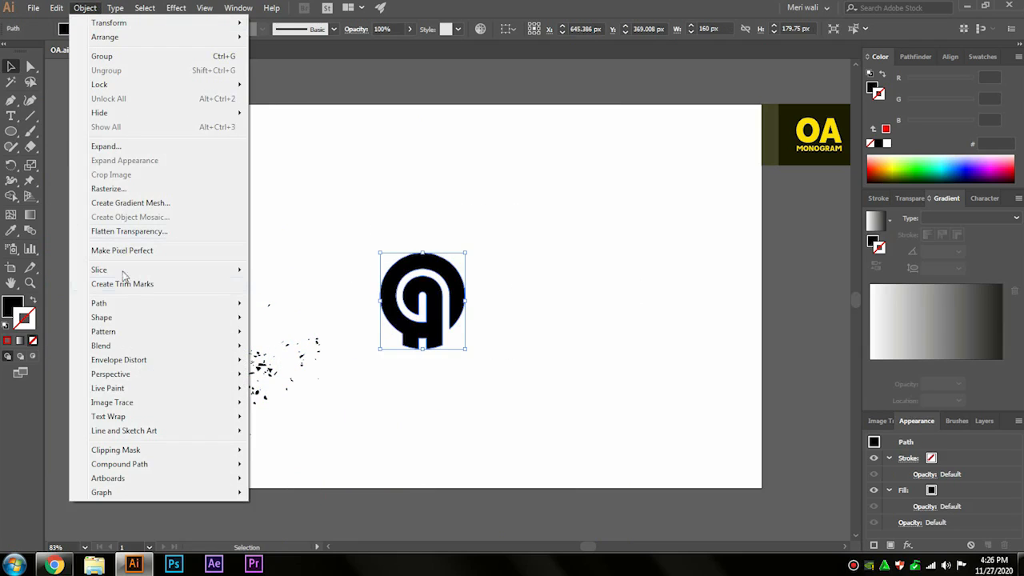
mouse_move(171, 470)
left_click(276, 464)
left_click(336, 439)
Step: Move the debris group over the monogram and give it a white fill
left_click_drag(196, 386, 436, 318)
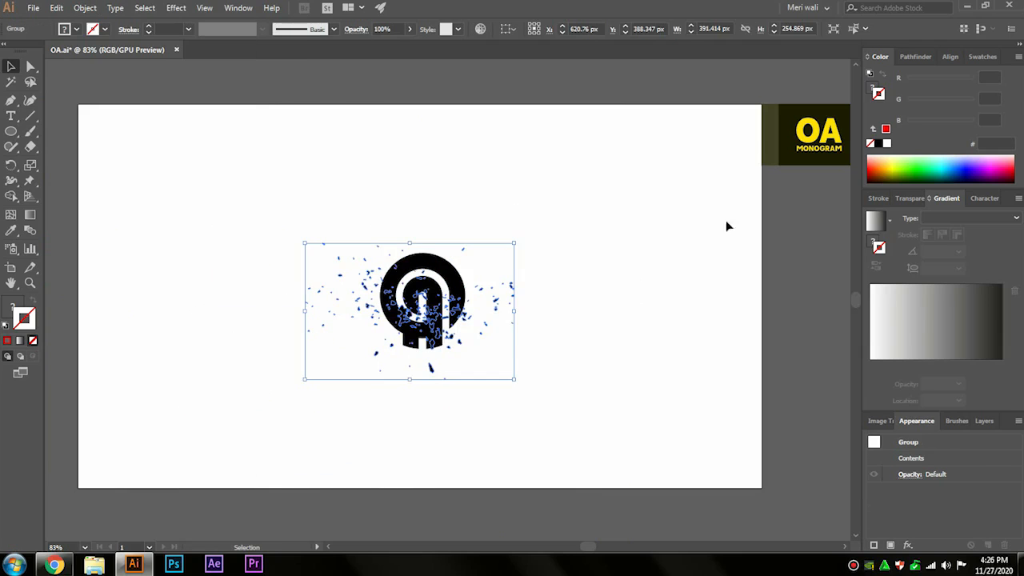
left_click(12, 307)
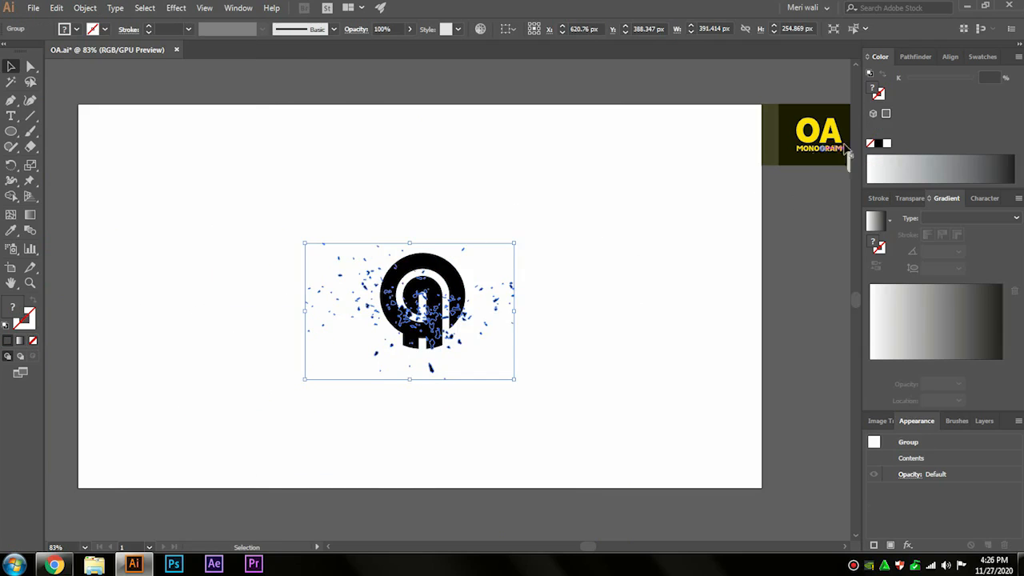
left_click(887, 144)
Step: Enlarge the white debris and shift it so its dense cluster covers the monogram's lower right edge
left_click_drag(491, 297, 527, 300)
left_click_drag(442, 243, 449, 235)
left_click_drag(496, 312, 481, 295)
left_click(633, 309)
left_click(596, 312)
left_click(587, 274)
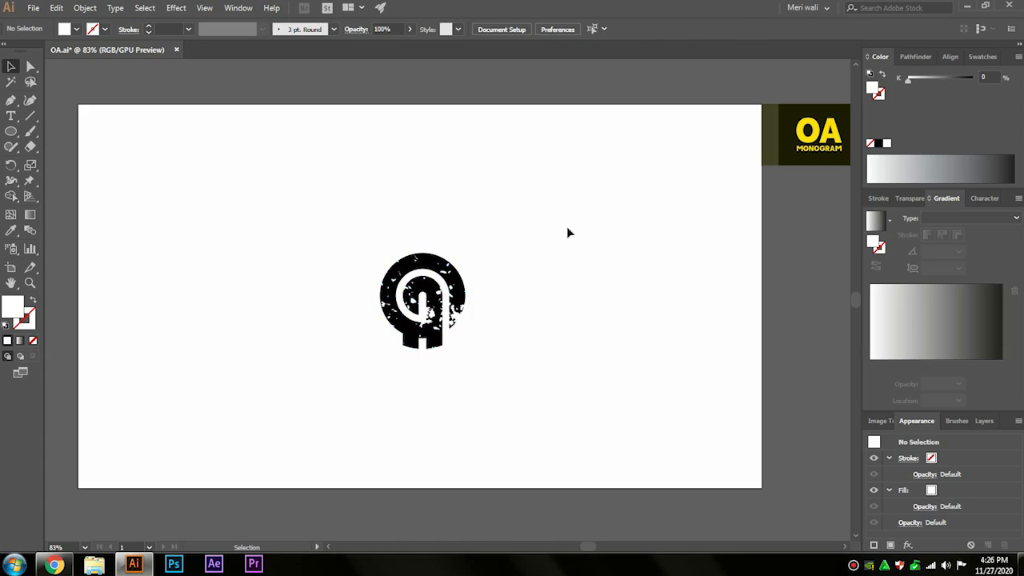
Step: Select the monogram and debris together and subtract the debris from the monogram with Minus Front
left_click_drag(345, 358, 325, 372)
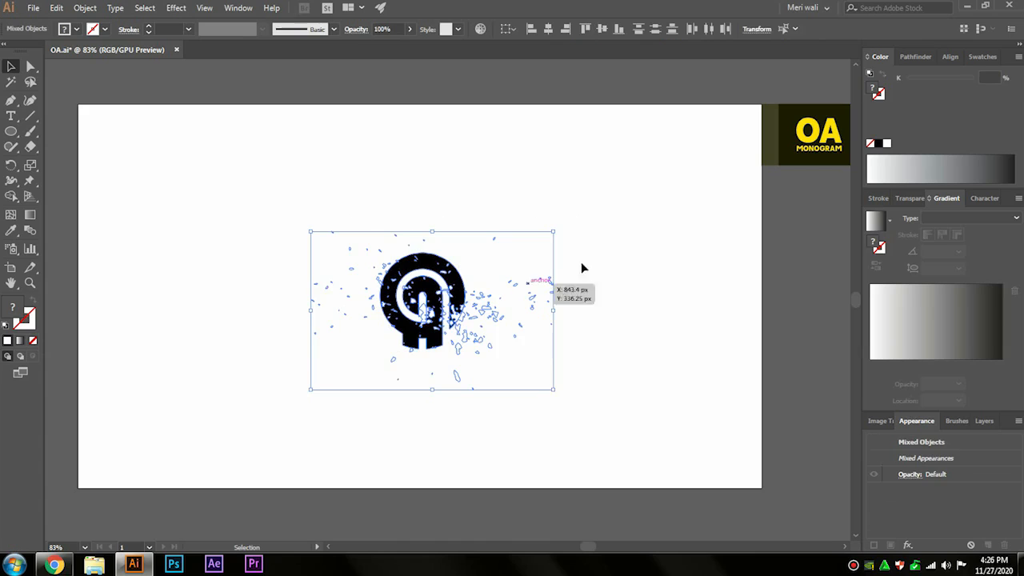
left_click(912, 57)
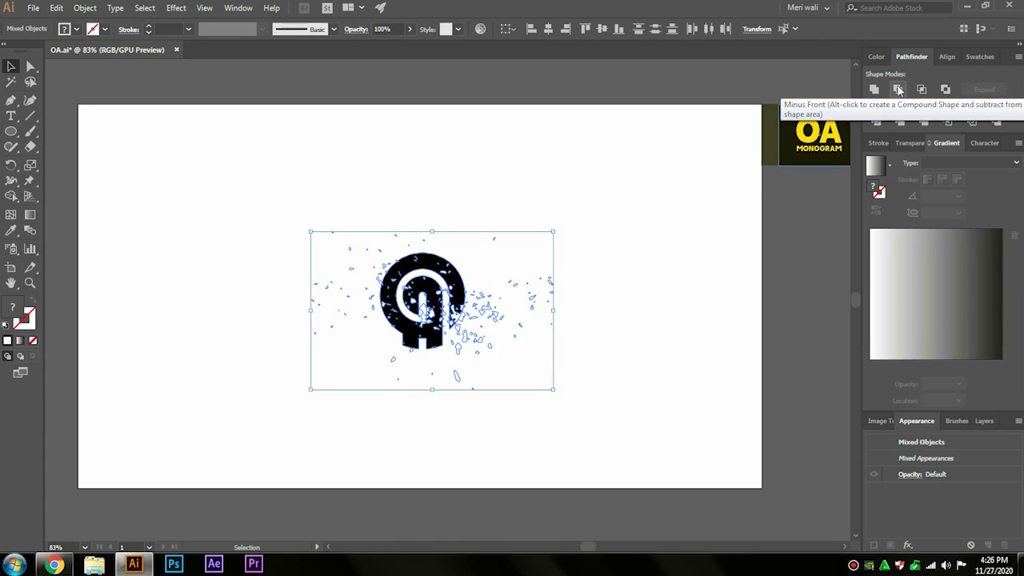
left_click(898, 89)
left_click_drag(434, 320, 456, 150)
left_click_drag(456, 296, 454, 237)
key("ctrl+z")
key("ctrl+z")
left_click(499, 259)
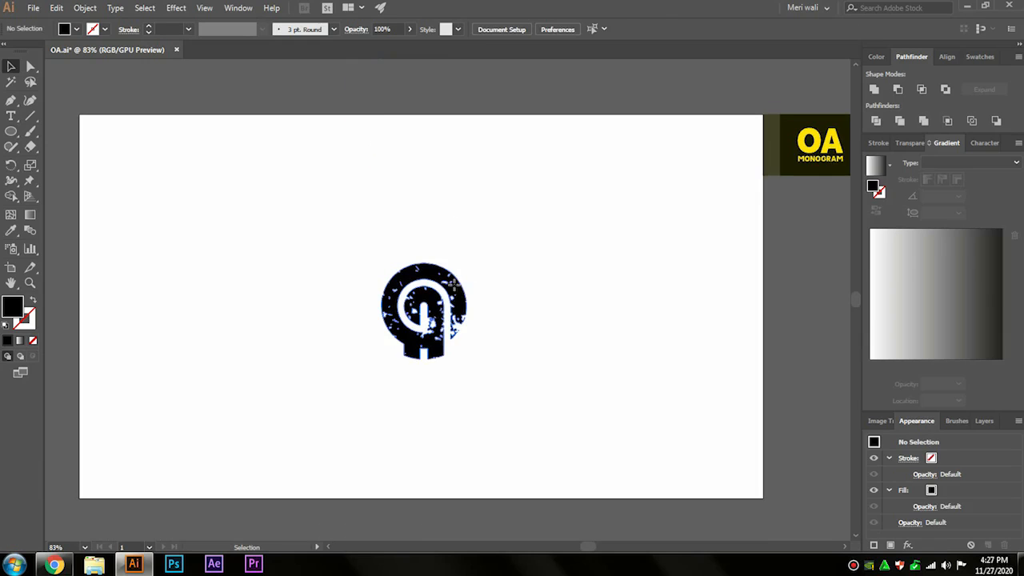
Step: Recolour the textured monogram with the yellow sampled from the "OA MONOGRAM" label beside the artboard
left_click(439, 302)
key("i")
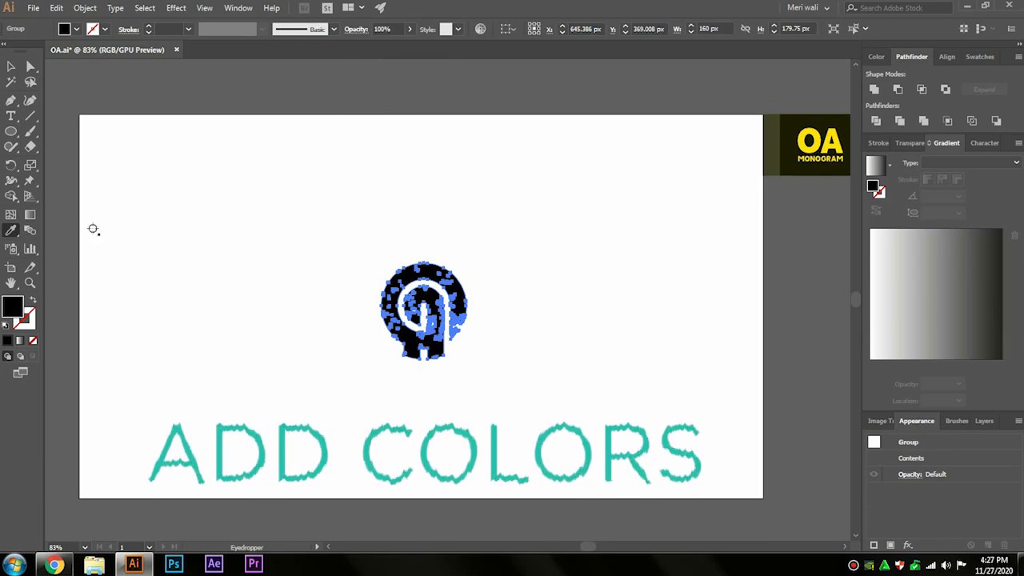
left_click(800, 161)
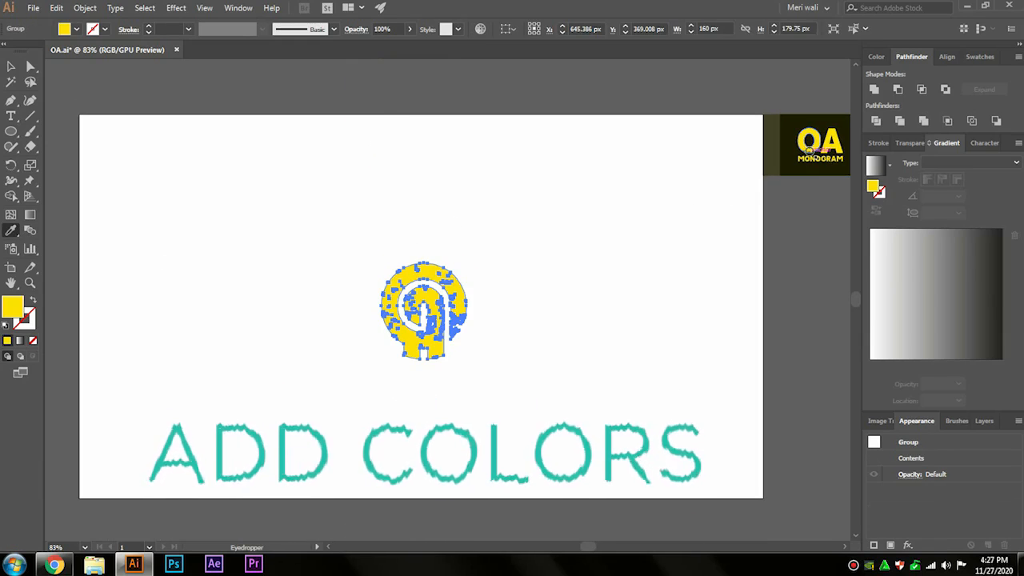
Step: Draw a 1280 x 720 px rectangle covering the artboard and fill it with the dark colour sampled from the label's background
left_click_drag(10, 132, 35, 132)
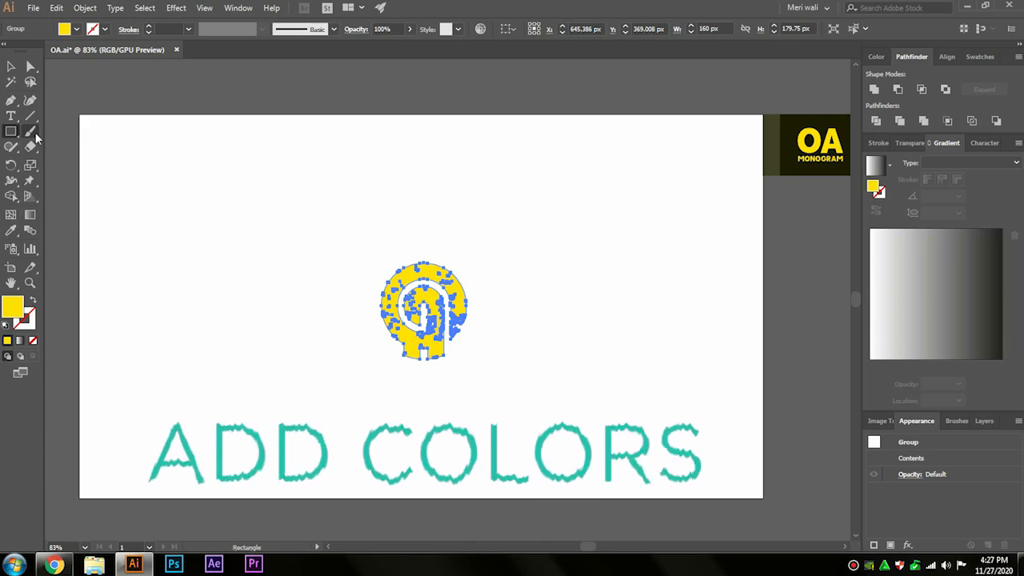
left_click_drag(79, 112, 763, 498)
key("i")
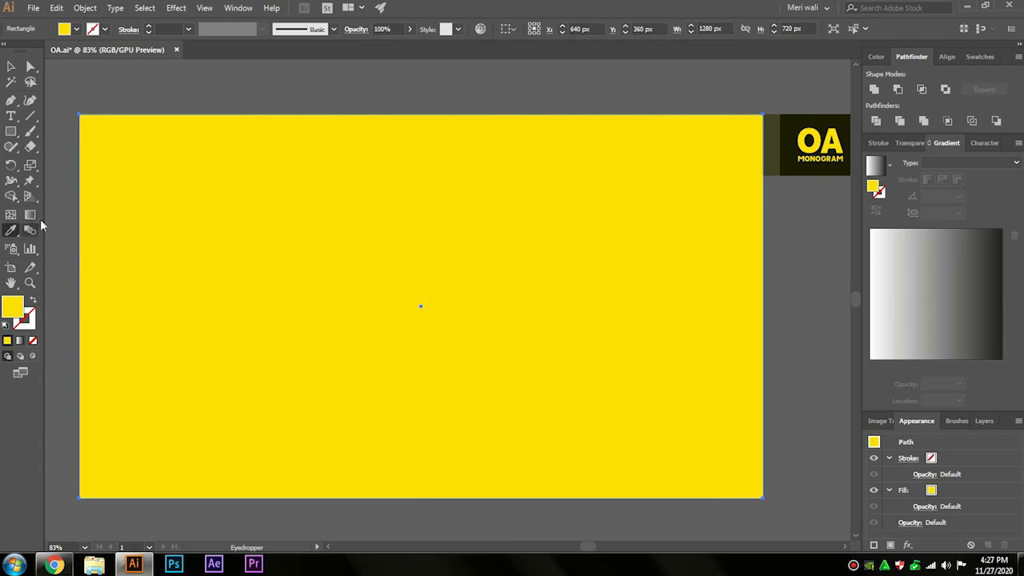
left_click(778, 132)
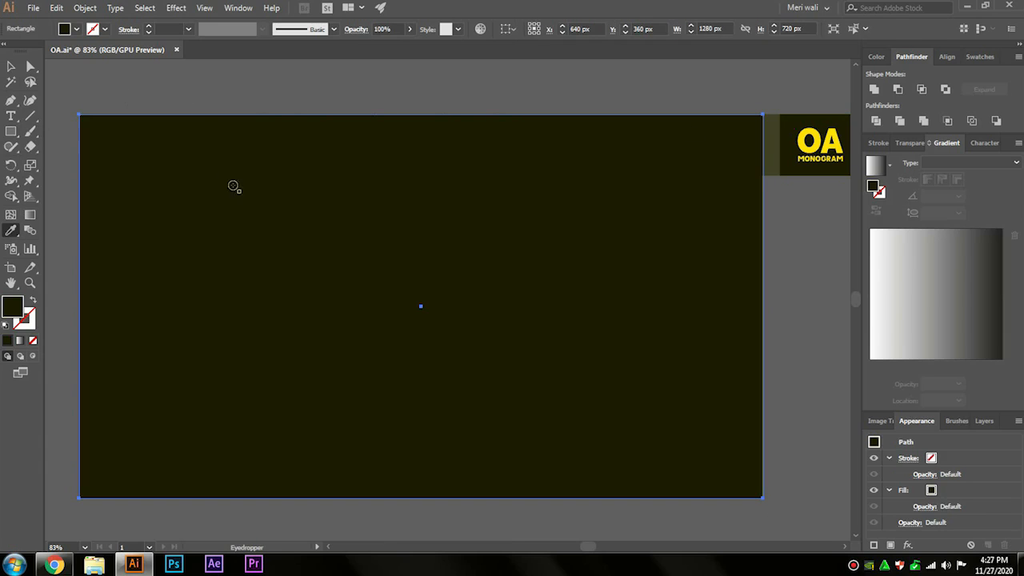
Step: Send the dark background rectangle behind the monogram and lock it
key("v")
right_click(213, 163)
mouse_move(286, 370)
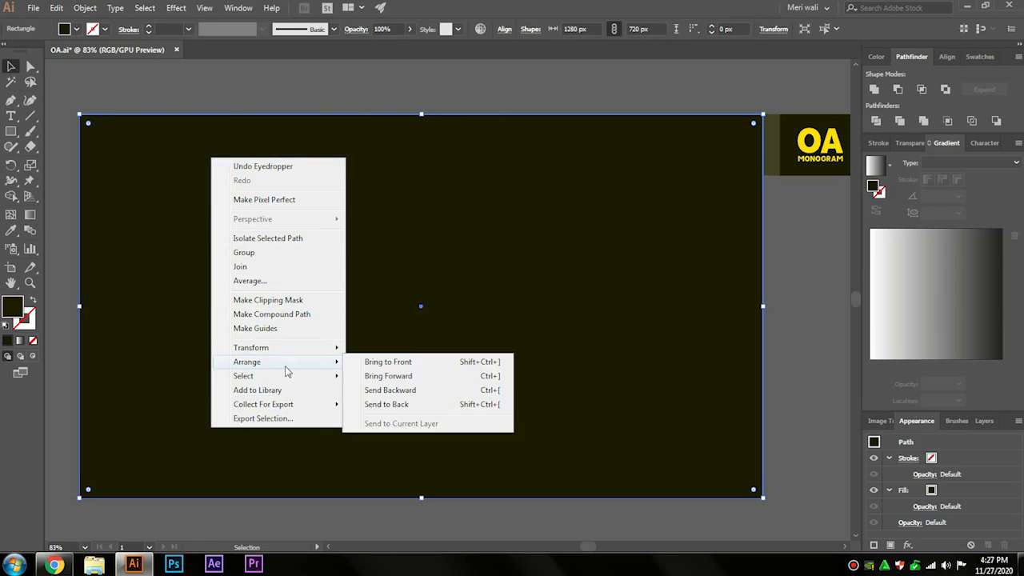
left_click(371, 407)
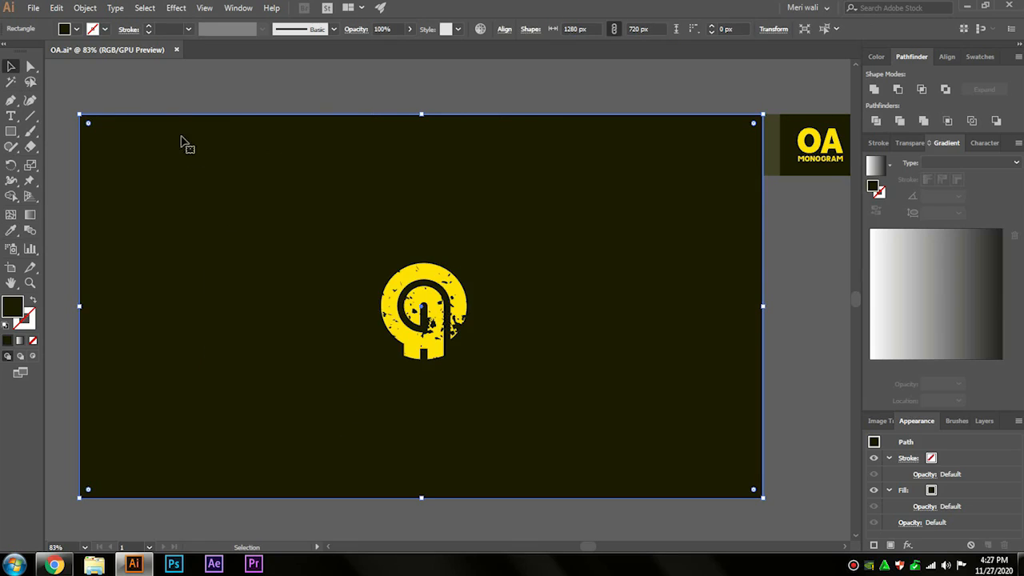
left_click(94, 10)
mouse_move(175, 85)
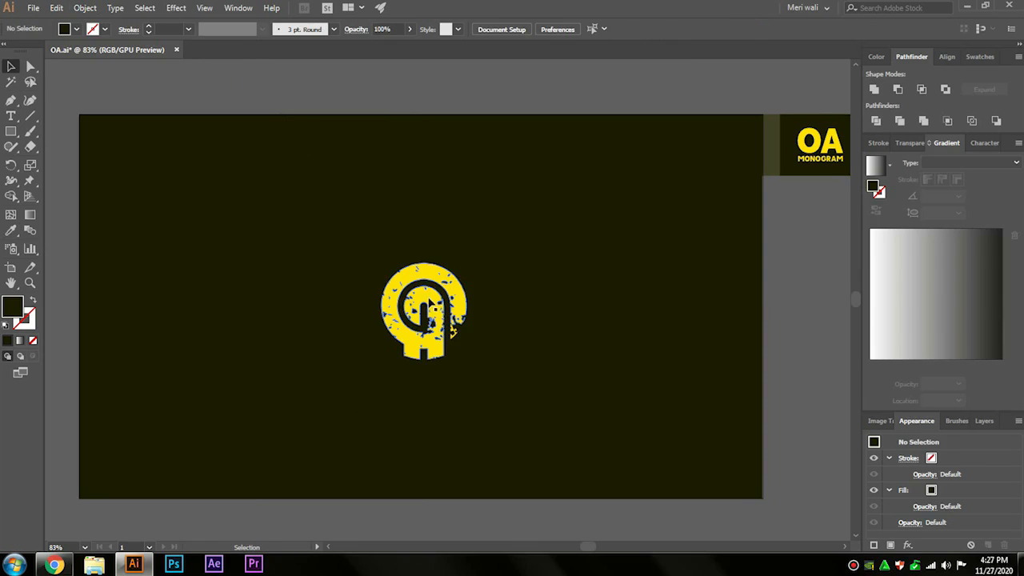
Step: Enlarge the yellow monogram to about 191 x 214 px and centre it horizontally and vertically on the artboard
left_click(422, 316)
left_click_drag(425, 260, 425, 254)
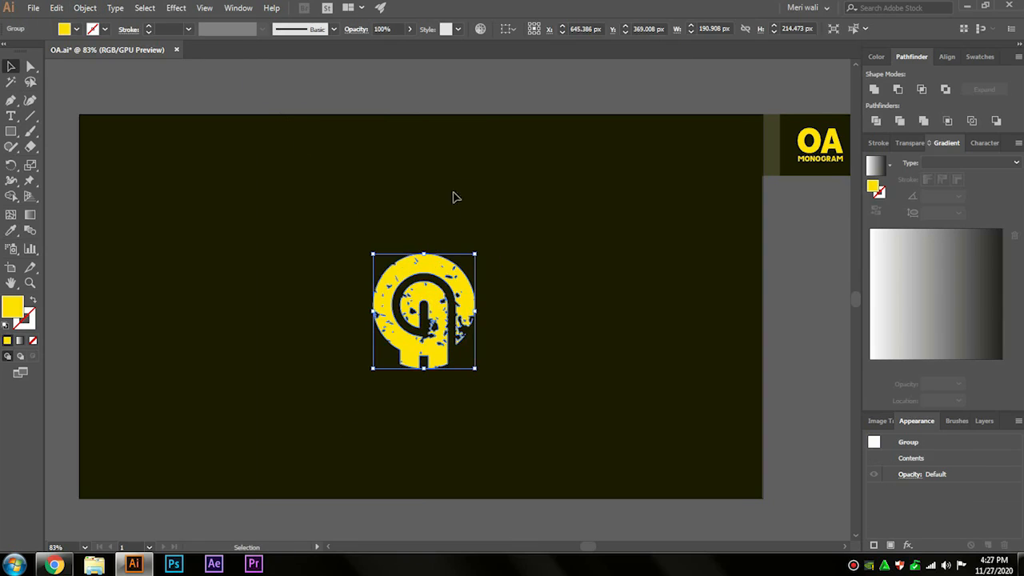
left_click(507, 29)
left_click(520, 72)
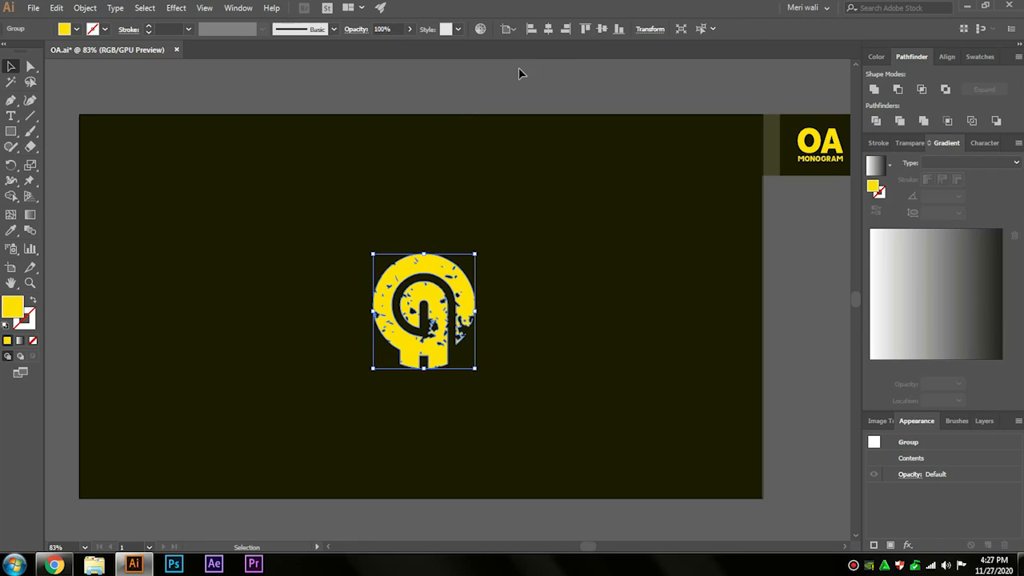
left_click(549, 30)
left_click(602, 30)
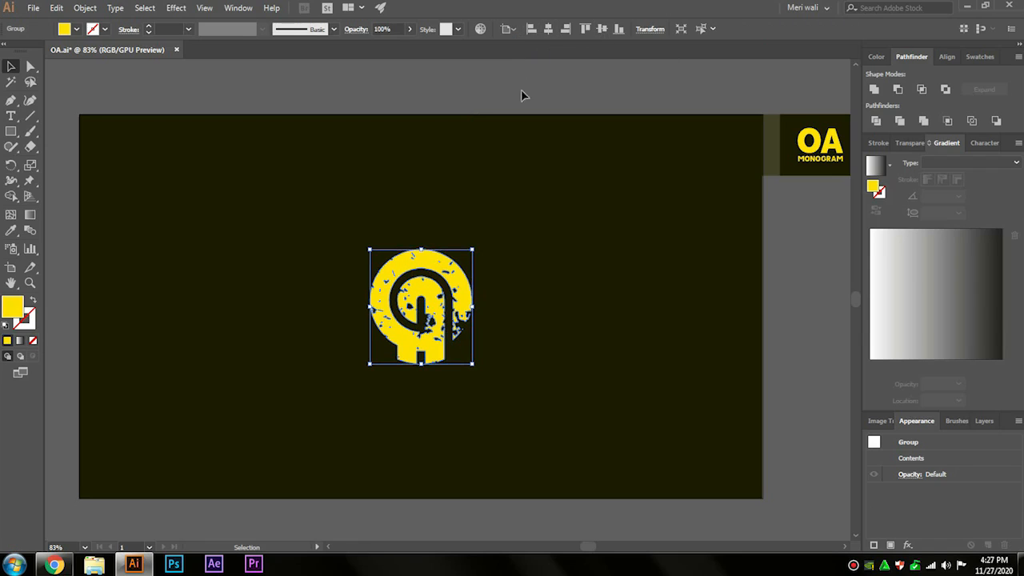
Step: Apply a black Multiply drop shadow to the monogram with 75% opacity, 7 px X and Y offsets and 5 px blur
left_click(176, 8)
mouse_move(212, 154)
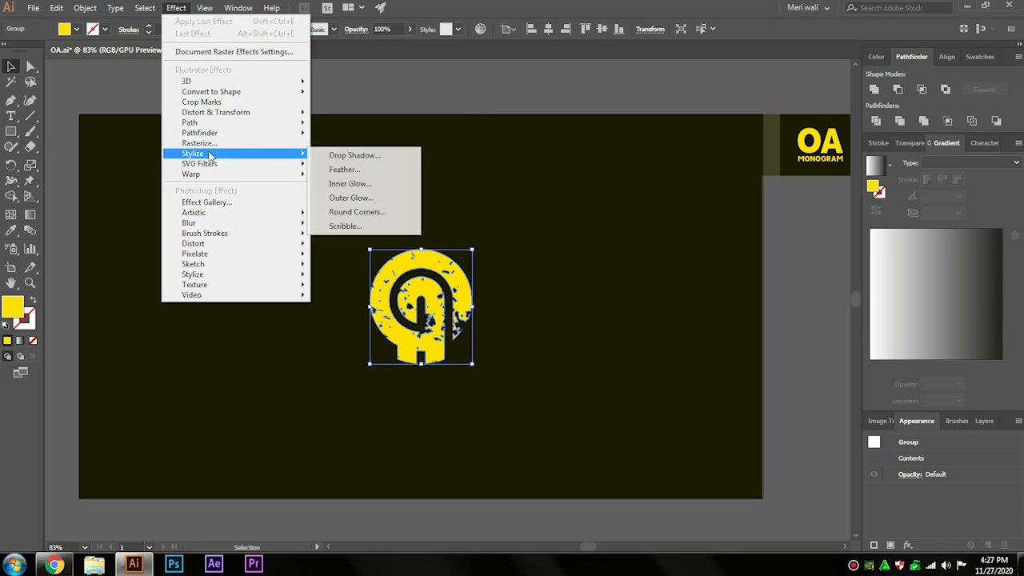
left_click(327, 157)
left_click(724, 340)
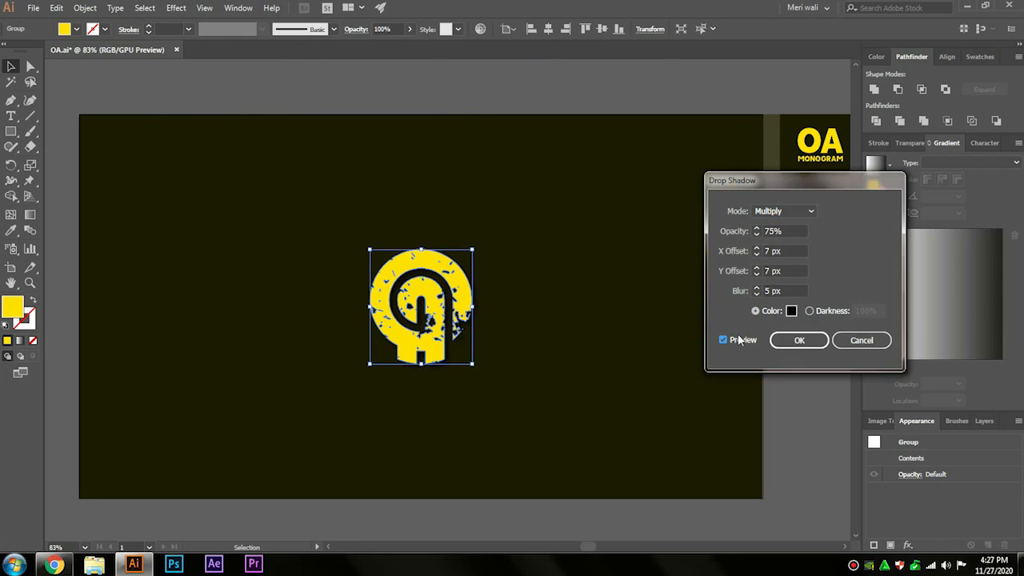
left_click(792, 340)
left_click(517, 322)
scroll(517, 323, "up", 3)
left_click_drag(517, 322, 480, 302)
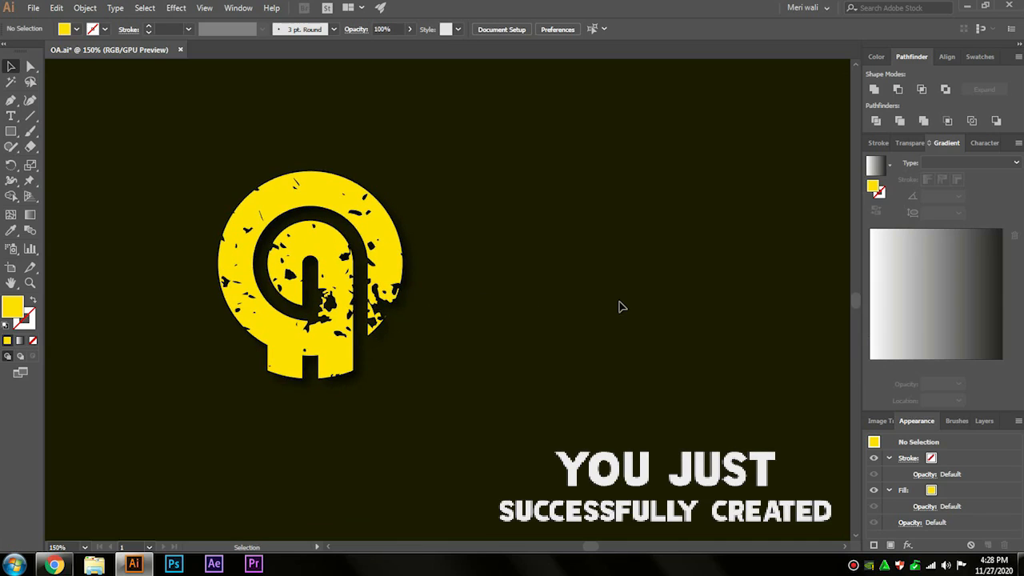